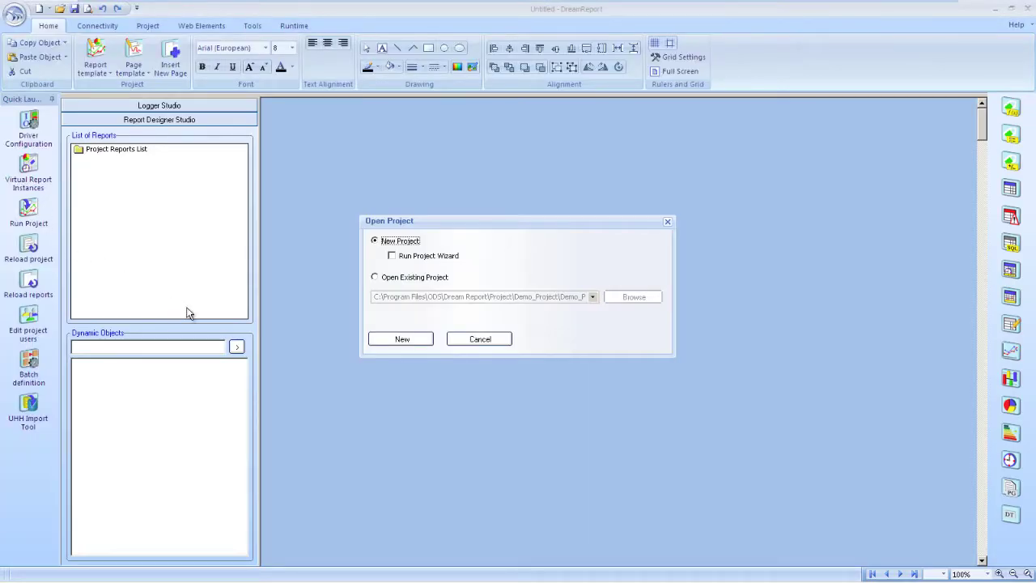
- Open the demo project and rename Report_0 to 'Automatic Statistical Tables', keeping PDF output
click(374, 279)
click(393, 339)
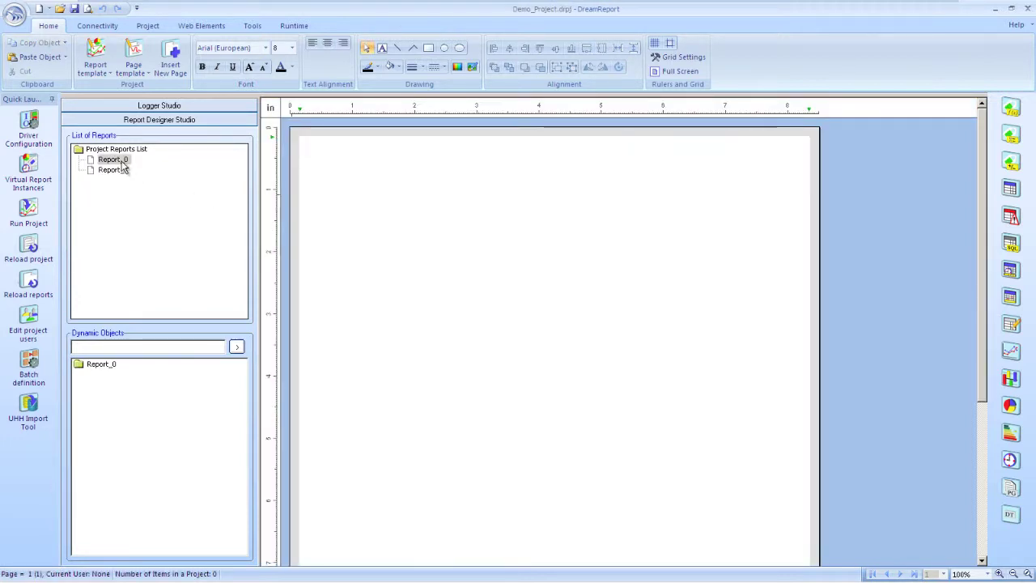
double_click(121, 161)
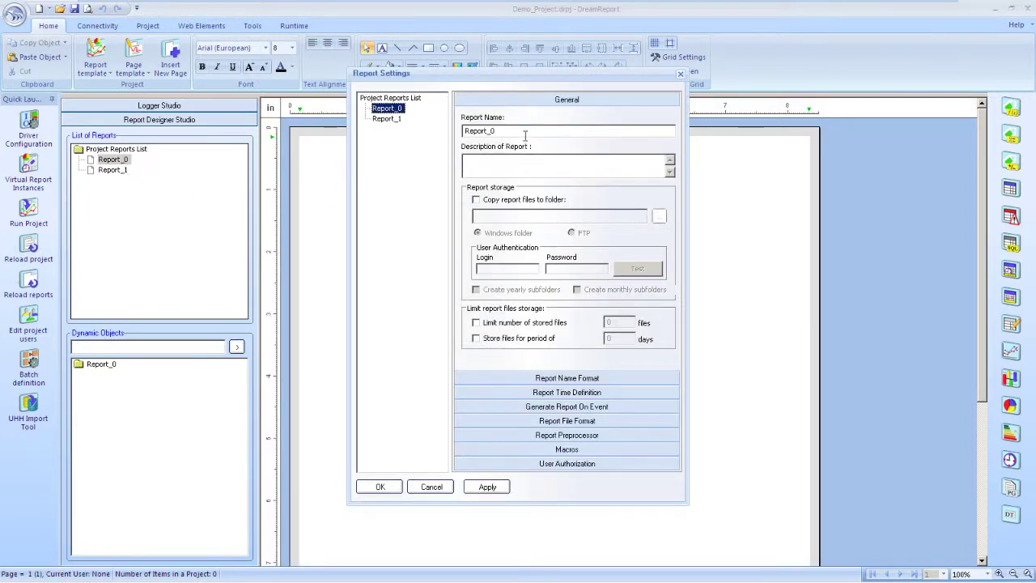
double_click(524, 131)
text(Automatic Statistical Tables)
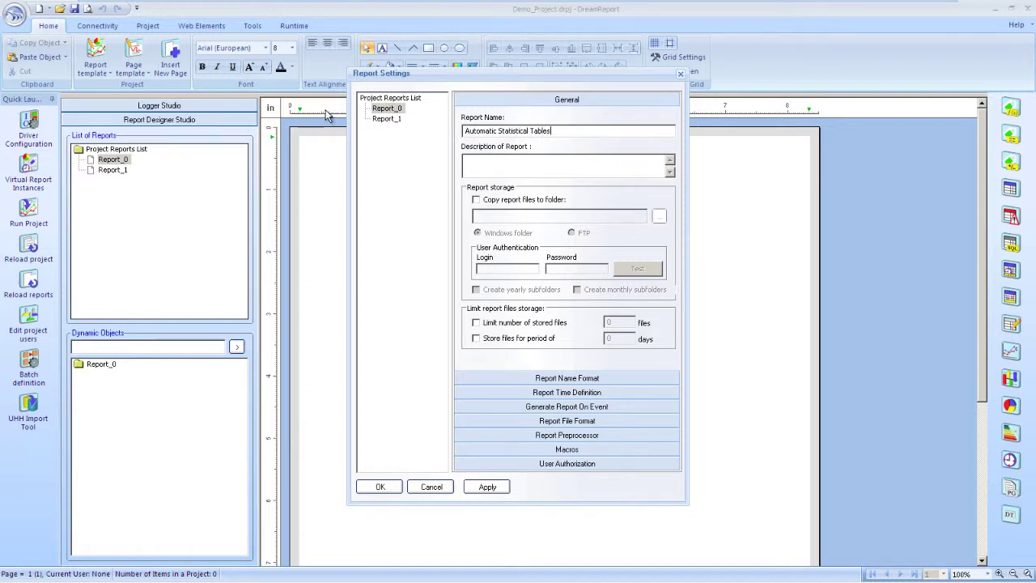
click(507, 422)
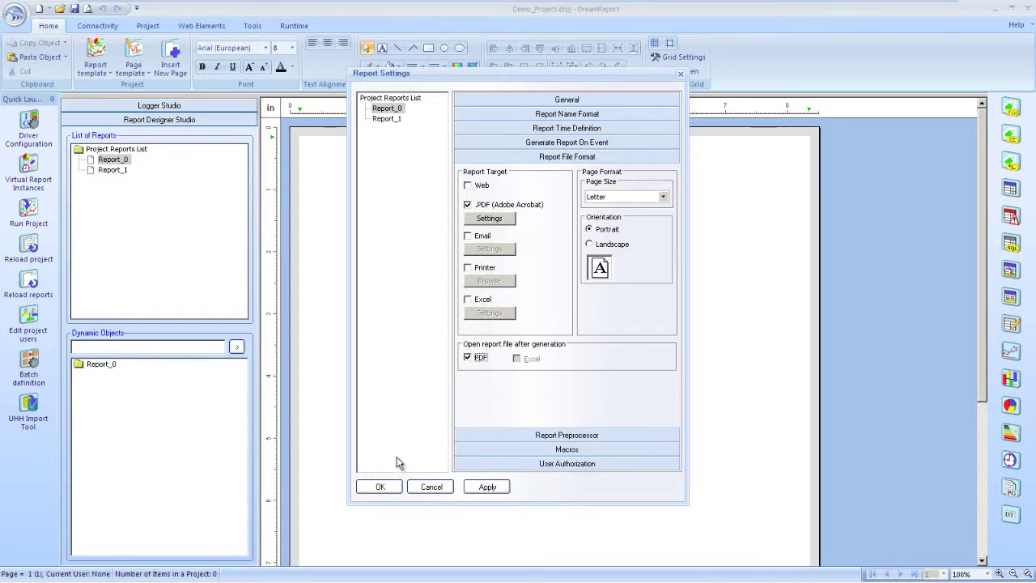
click(380, 486)
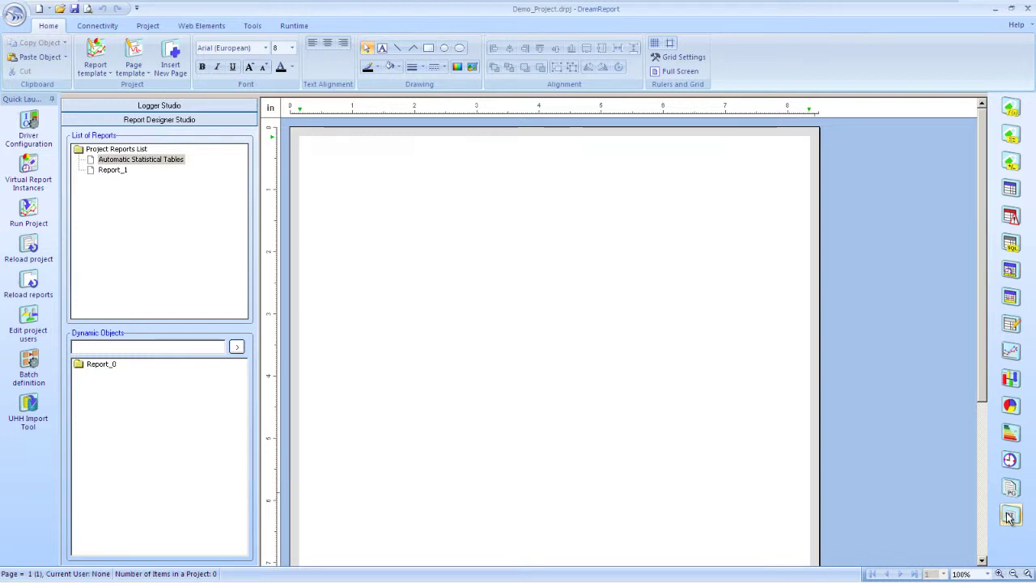
- Place a bold 16 pt #ReportName dynamic text at top-left and draw a table area beneath it
click(1010, 516)
drag(321, 154, 726, 179)
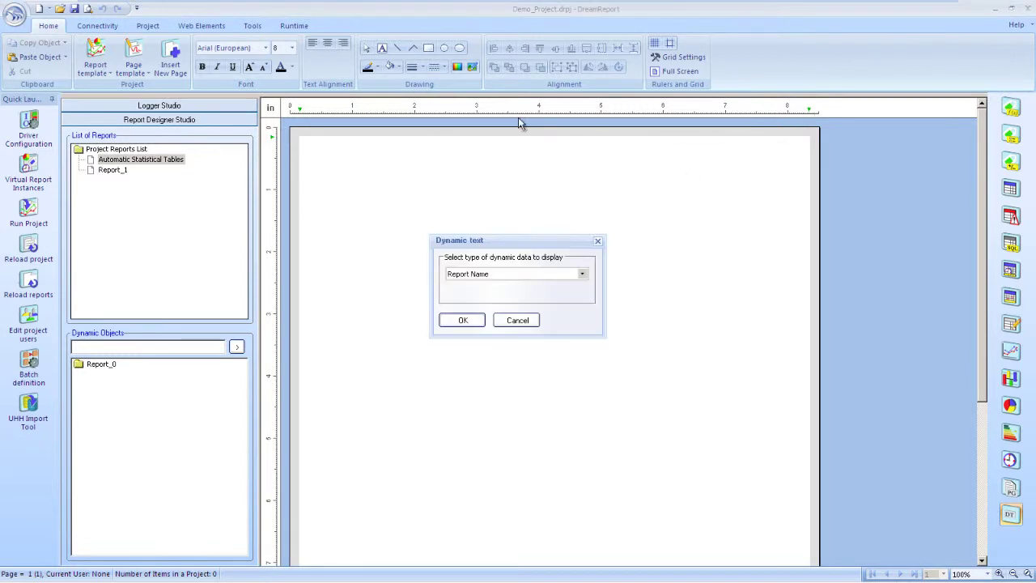
click(468, 321)
click(292, 48)
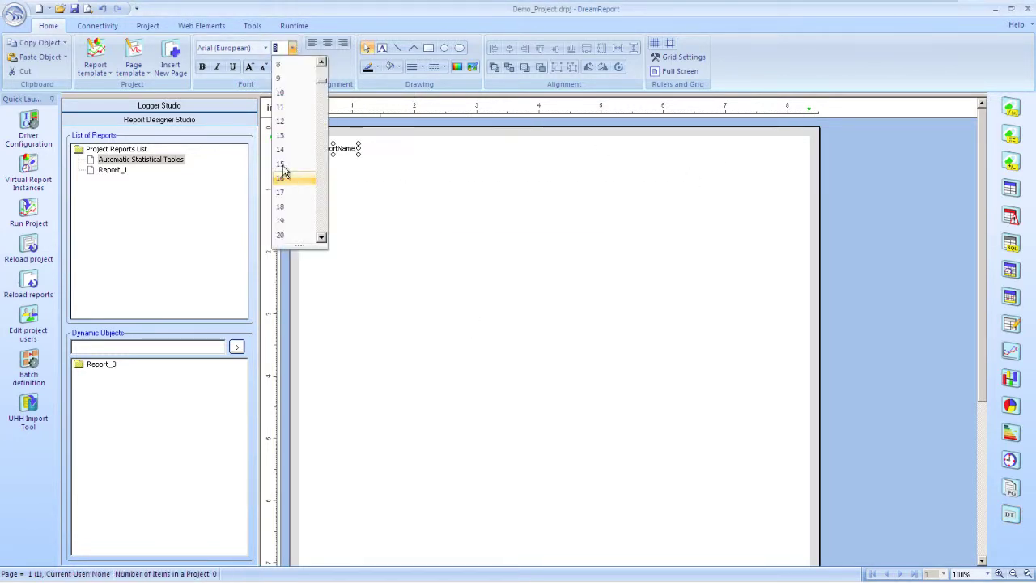
click(292, 178)
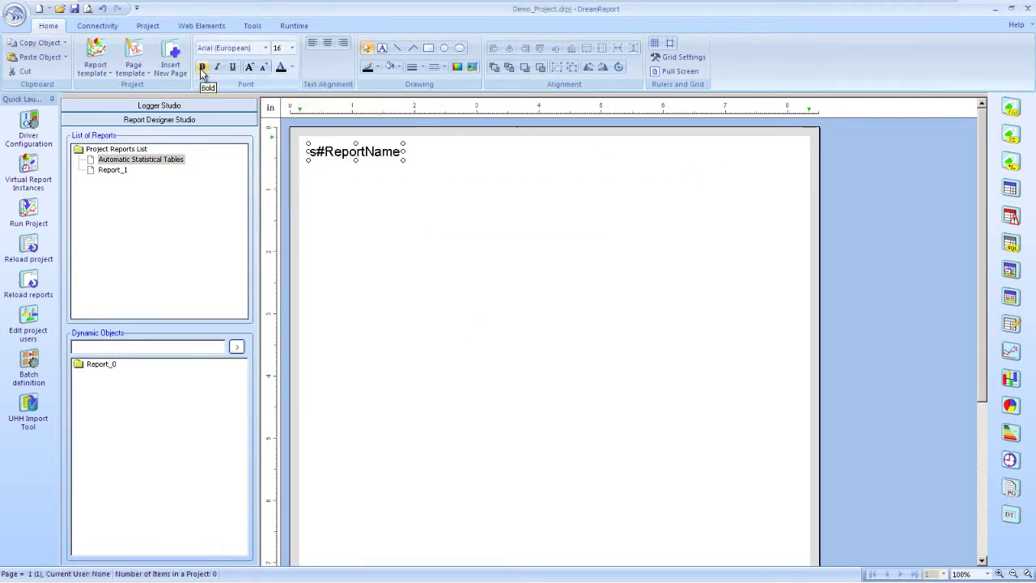
click(203, 66)
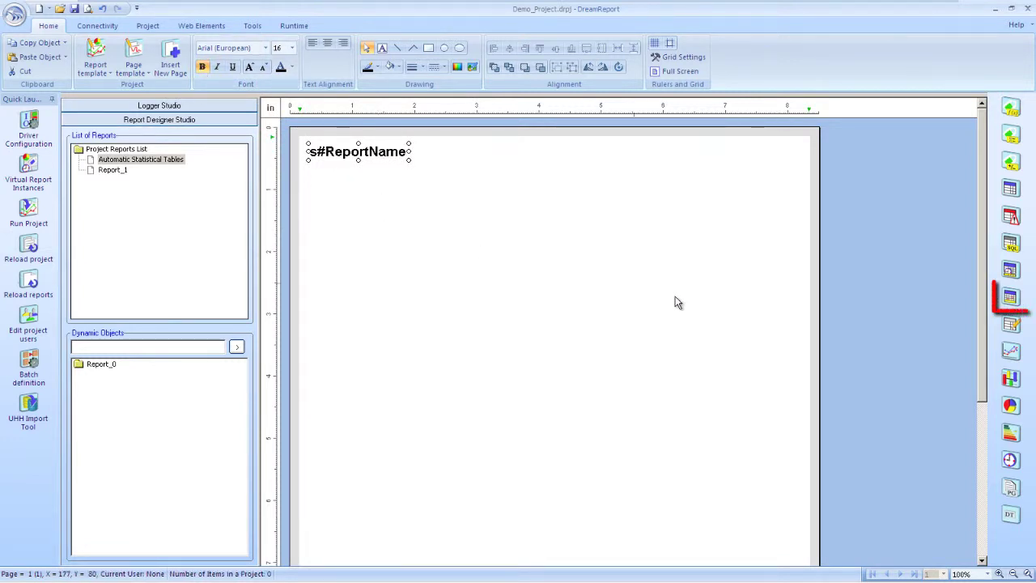
mouse_move(310, 168)
mouse_down()
mouse_move(683, 222)
mouse_move(778, 340)
mouse_move(783, 427)
mouse_move(796, 418)
mouse_up()
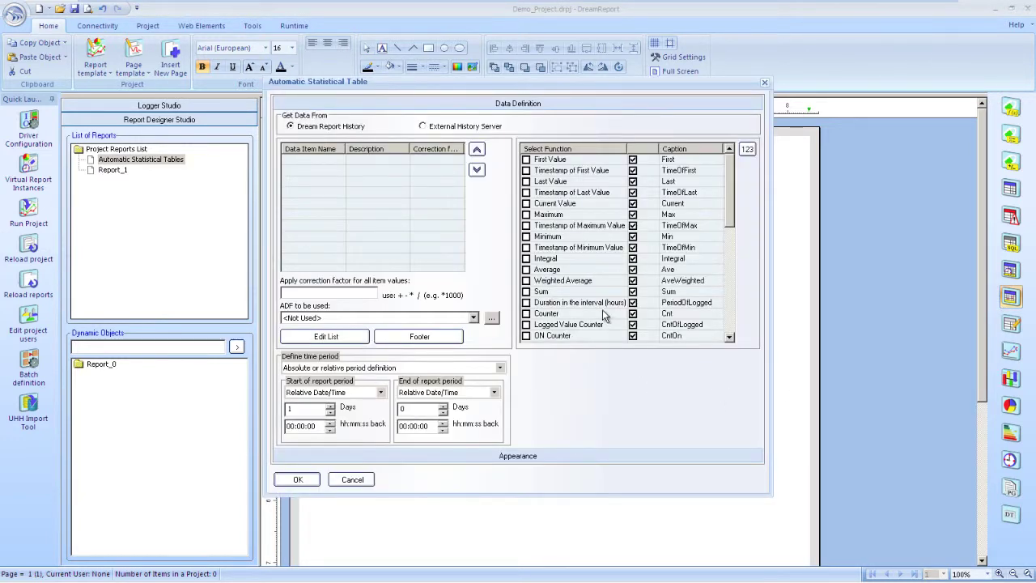
- Add SCADA items Tank1, Tank2, Tank3, Temp1, Temp2 and Temp3 as the table's data items
click(348, 127)
click(326, 337)
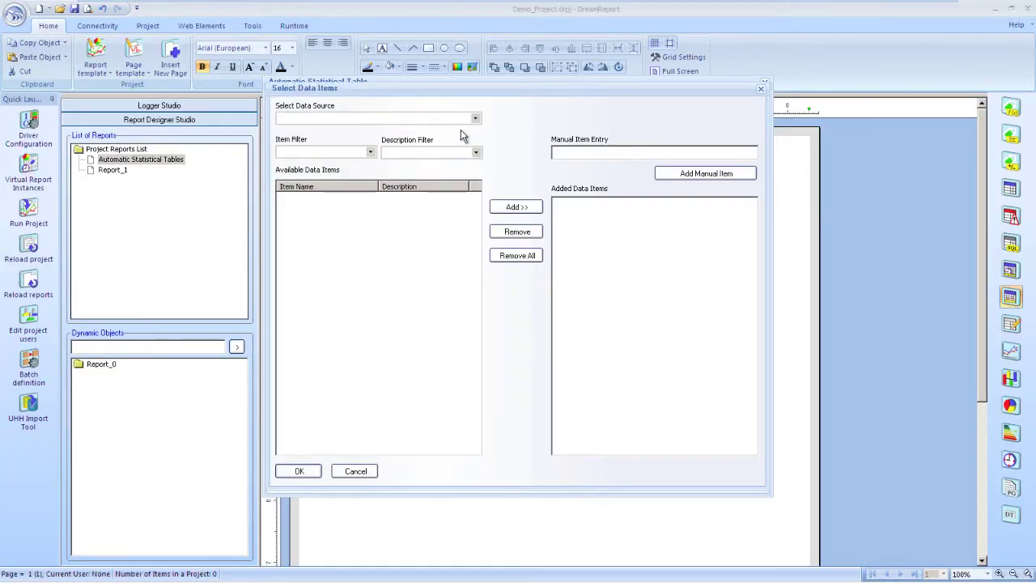
click(475, 119)
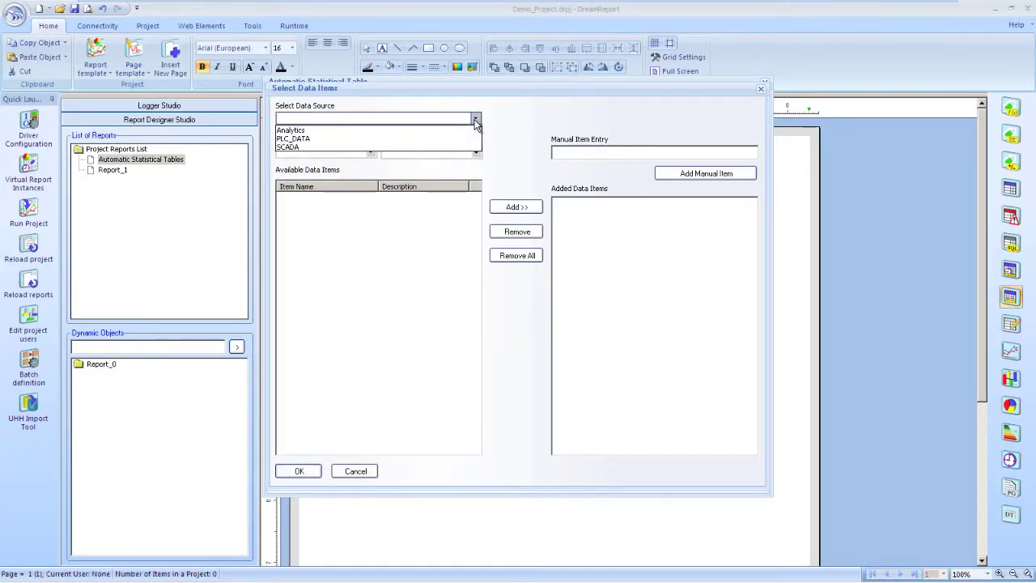
click(436, 148)
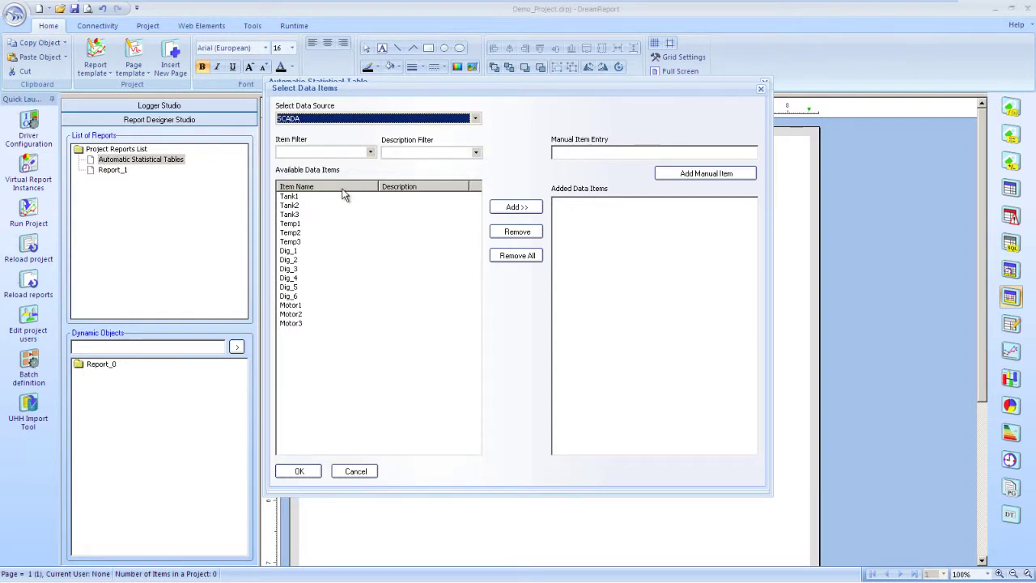
click(293, 197)
shift+click(293, 243)
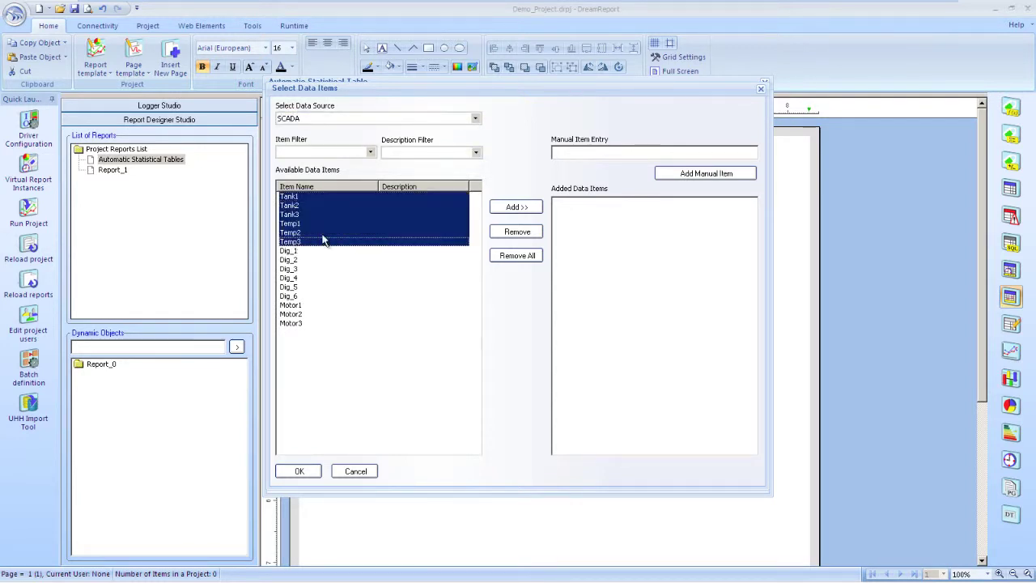
click(506, 208)
click(298, 471)
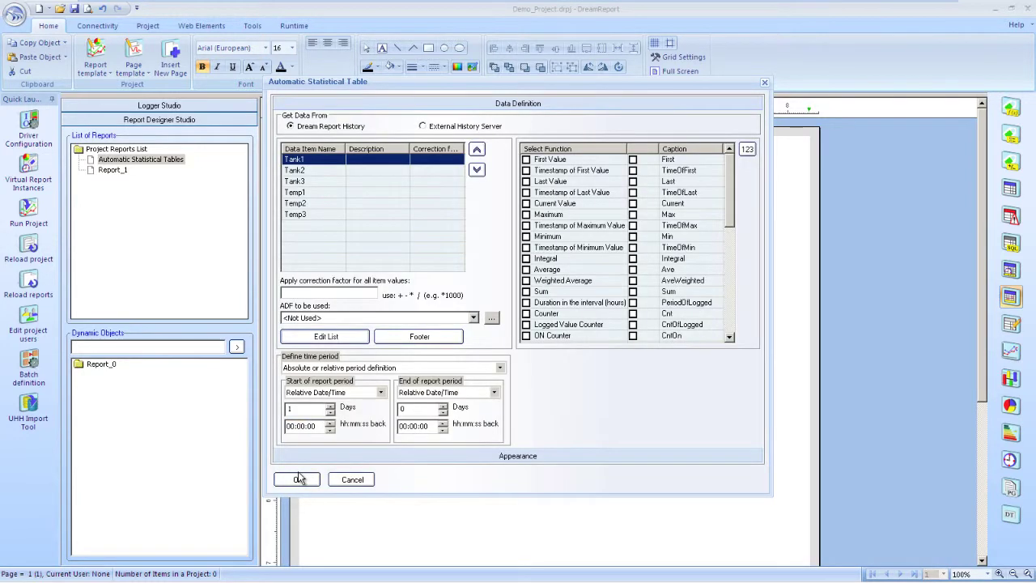
- Tick First Value, Last Value, Maximum, Minimum and Average as the table's statistical functions
click(526, 160)
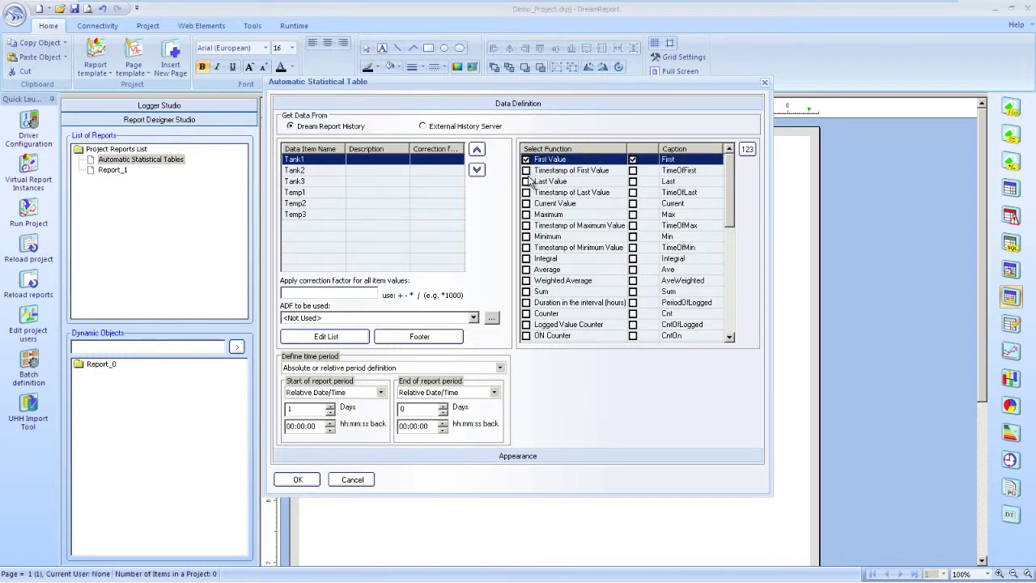
click(526, 182)
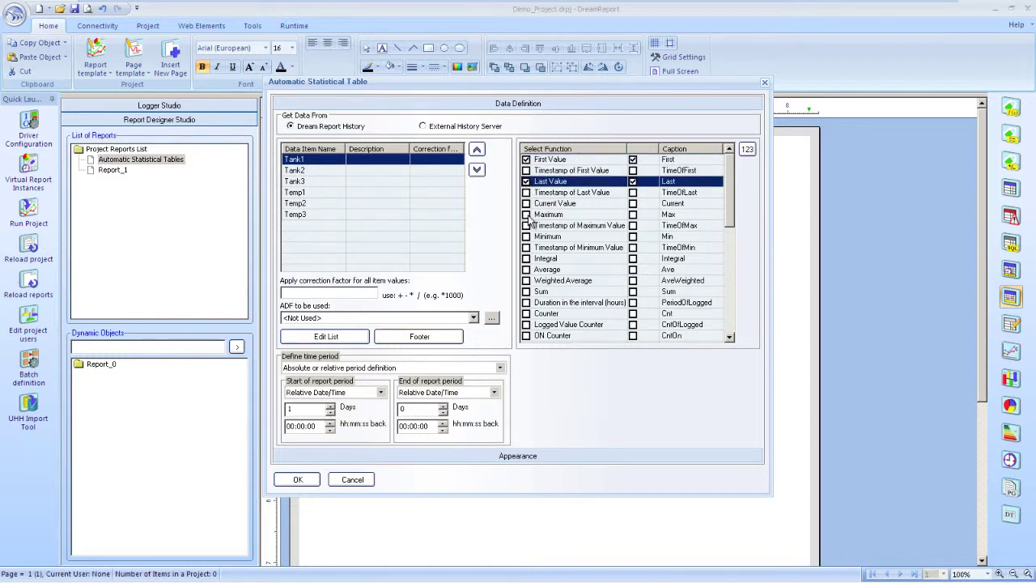
click(526, 215)
click(526, 237)
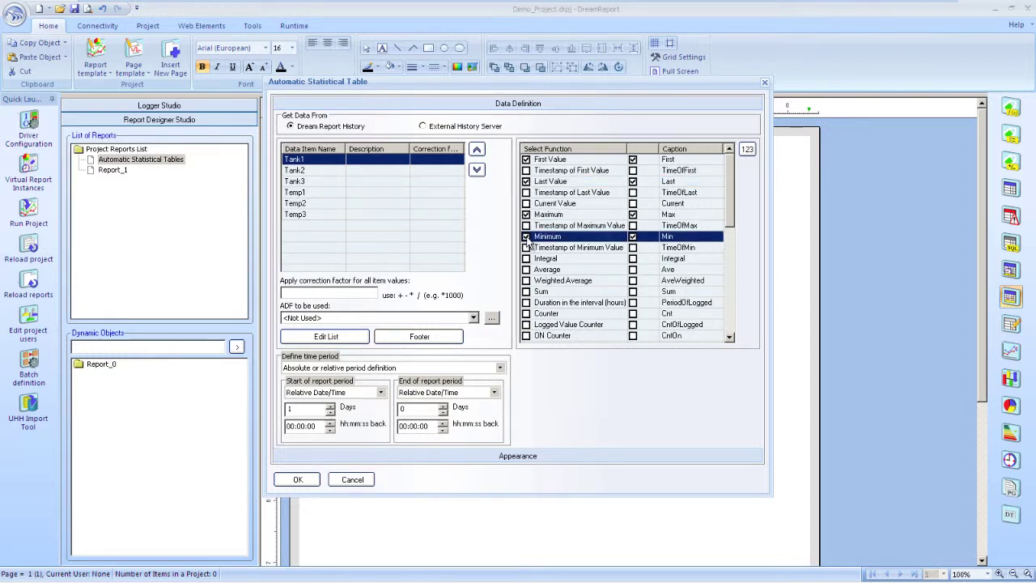
click(527, 270)
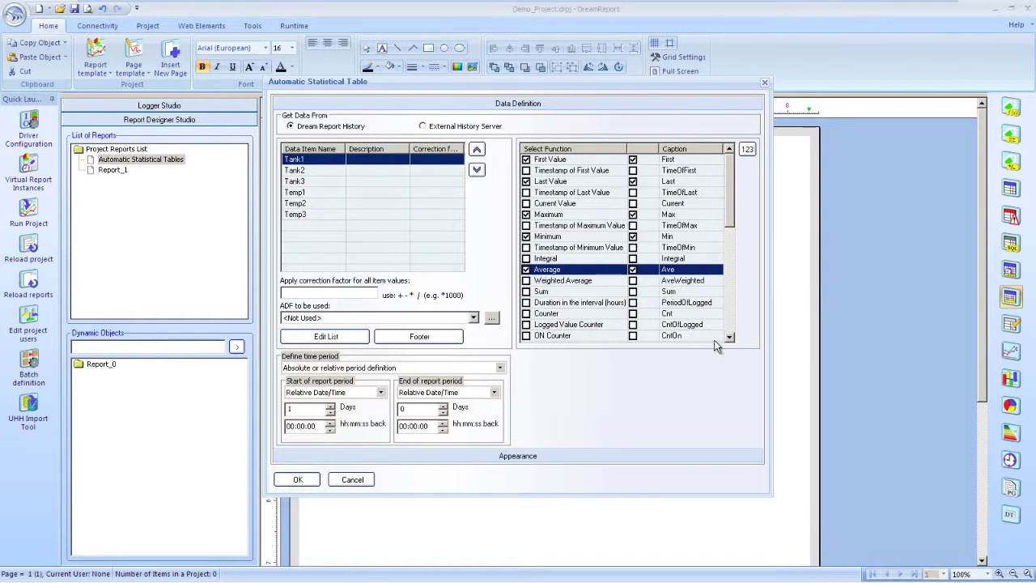
click(729, 338)
click(730, 338)
click(729, 337)
click(729, 337)
click(729, 337)
scroll(518, 237, down, 3)
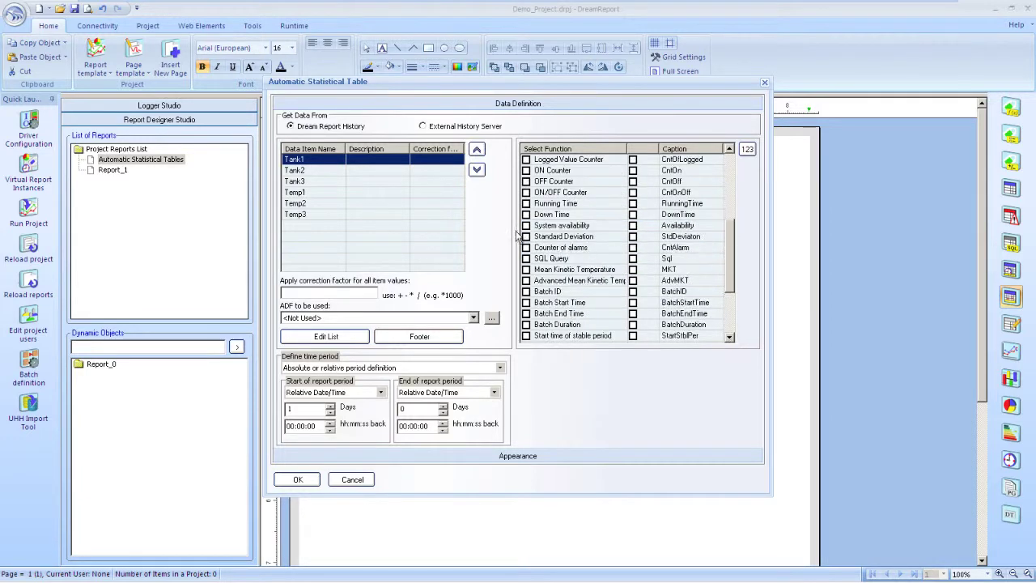
drag(730, 275, 731, 164)
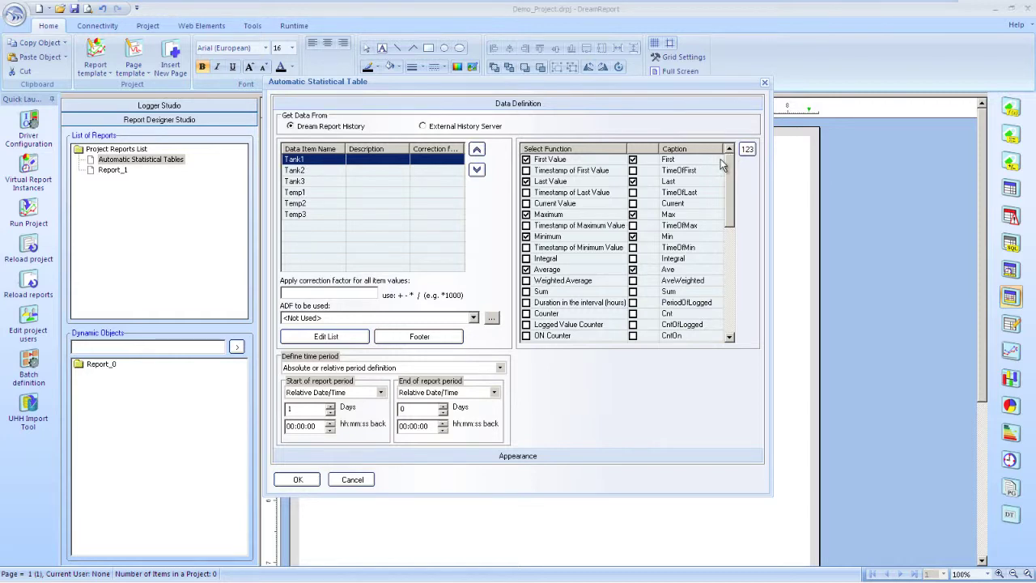
- Caption the Average column 'Avg' and show it with one decimal place
click(720, 269)
click(718, 270)
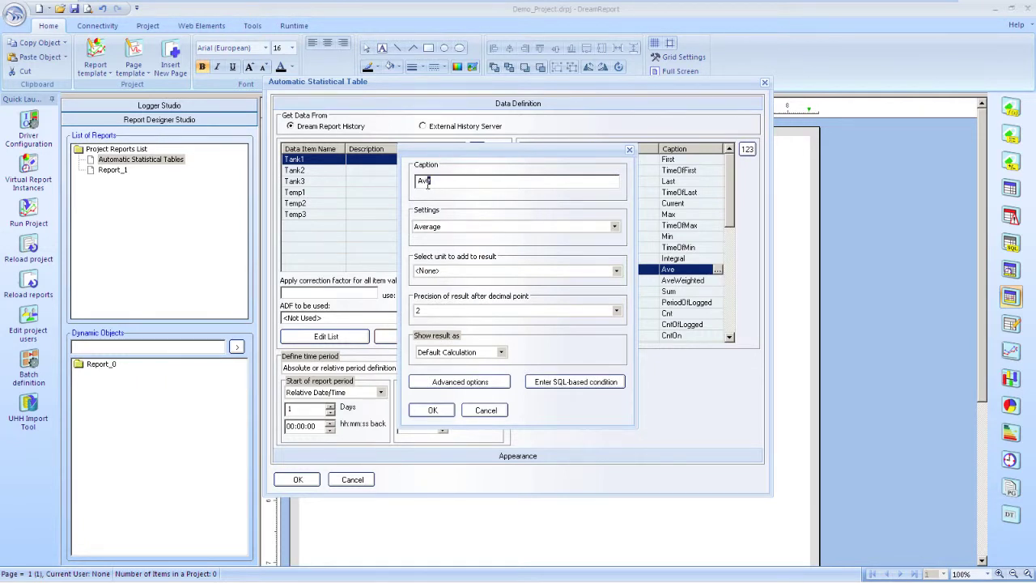
key(BackSpace)
text(g)
click(617, 311)
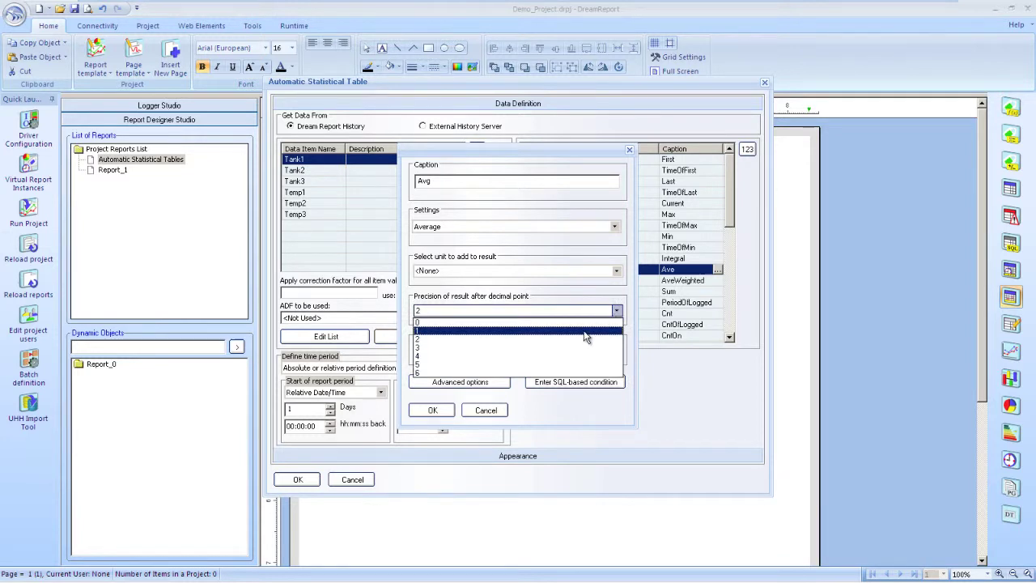
click(585, 331)
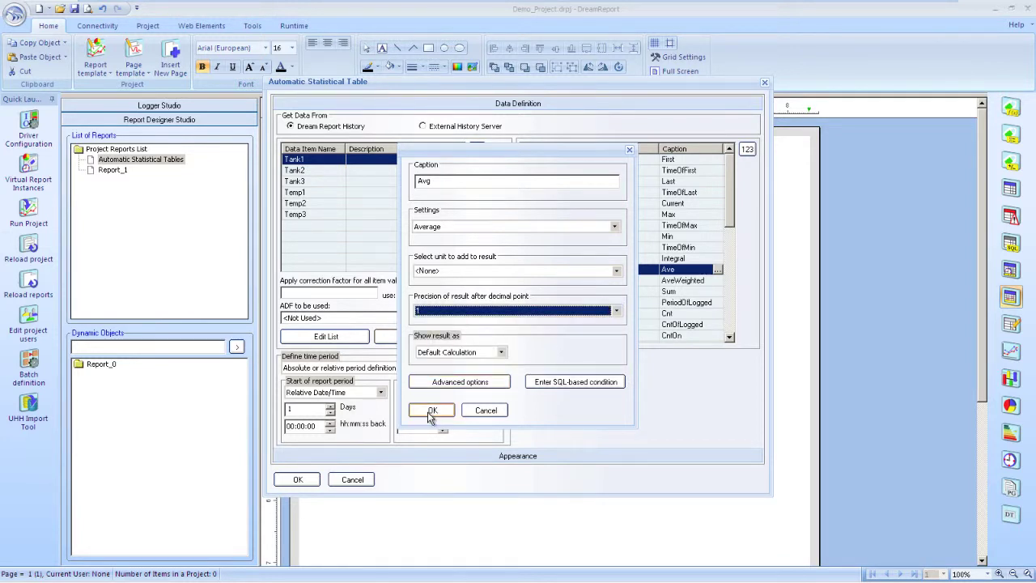
click(443, 389)
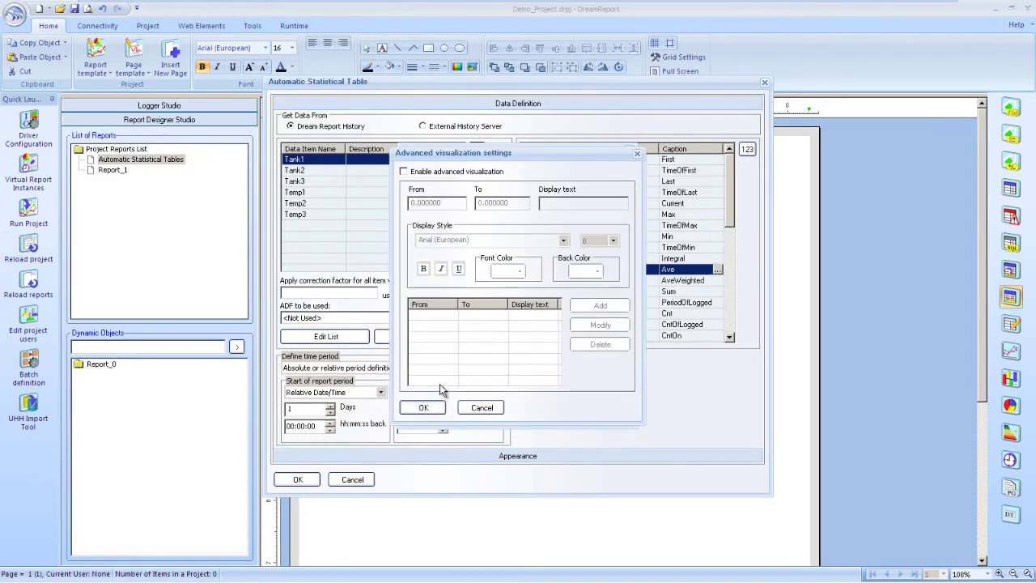
click(456, 172)
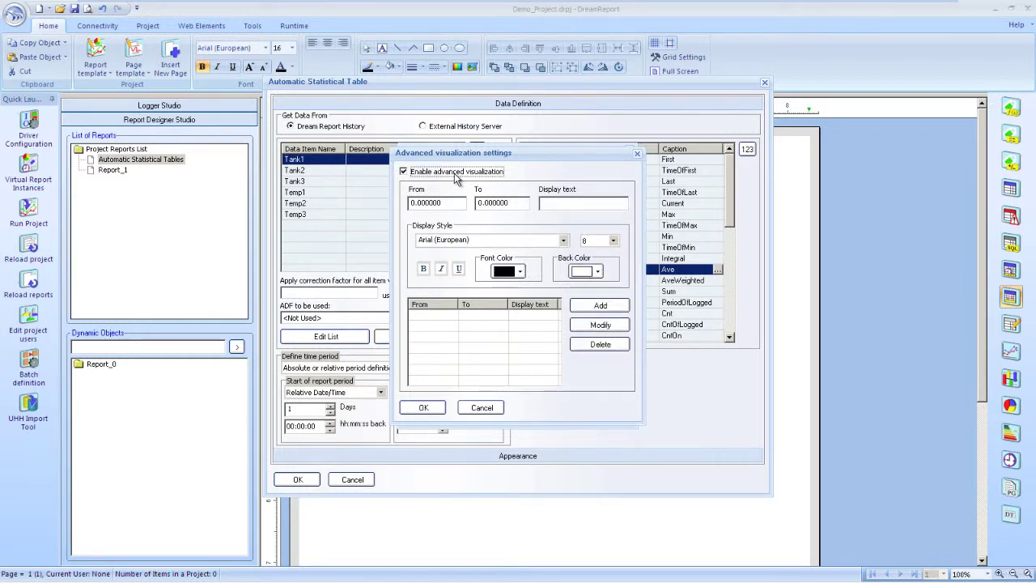
click(492, 203)
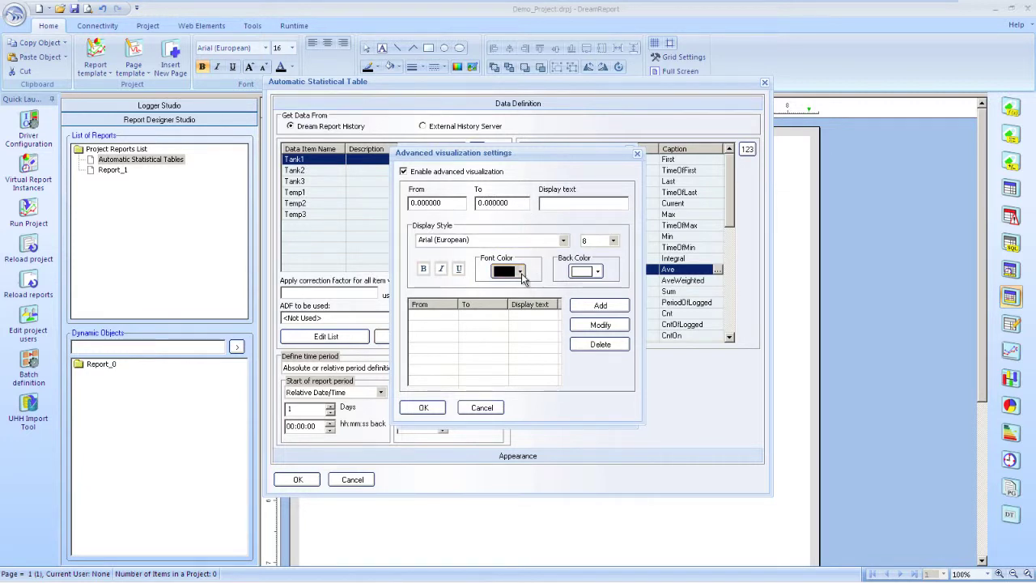
click(520, 272)
click(520, 272)
click(483, 408)
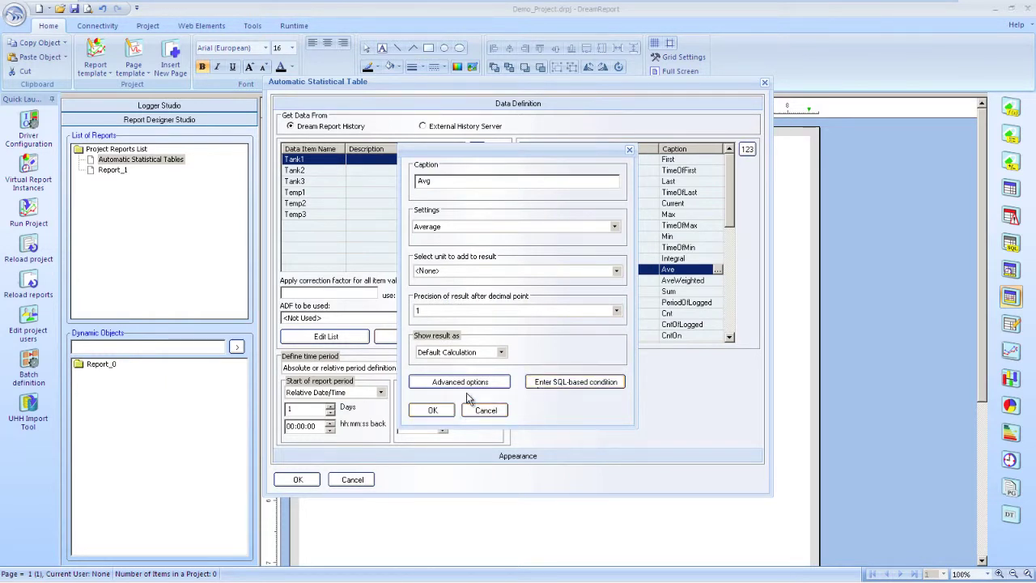
click(432, 409)
- Set the time period to a Fixed Period of the last 15 minutes
click(500, 369)
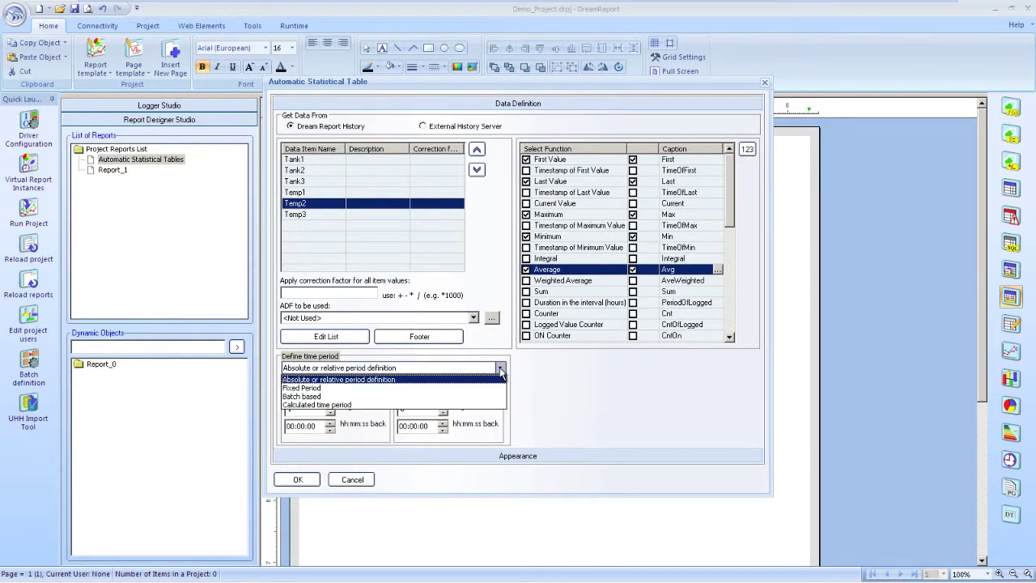
click(467, 388)
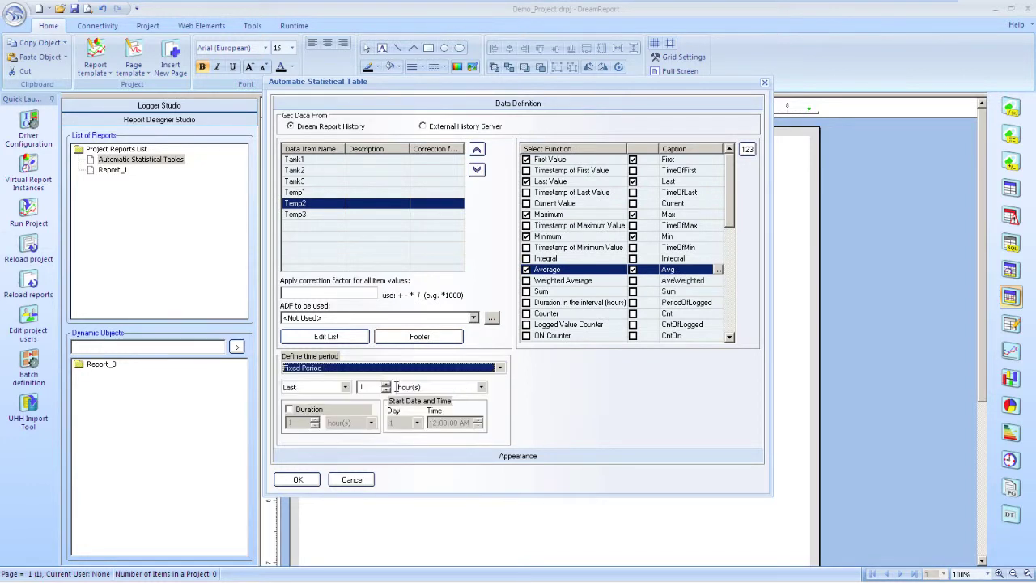
click(371, 387)
text(5)
click(480, 387)
click(475, 402)
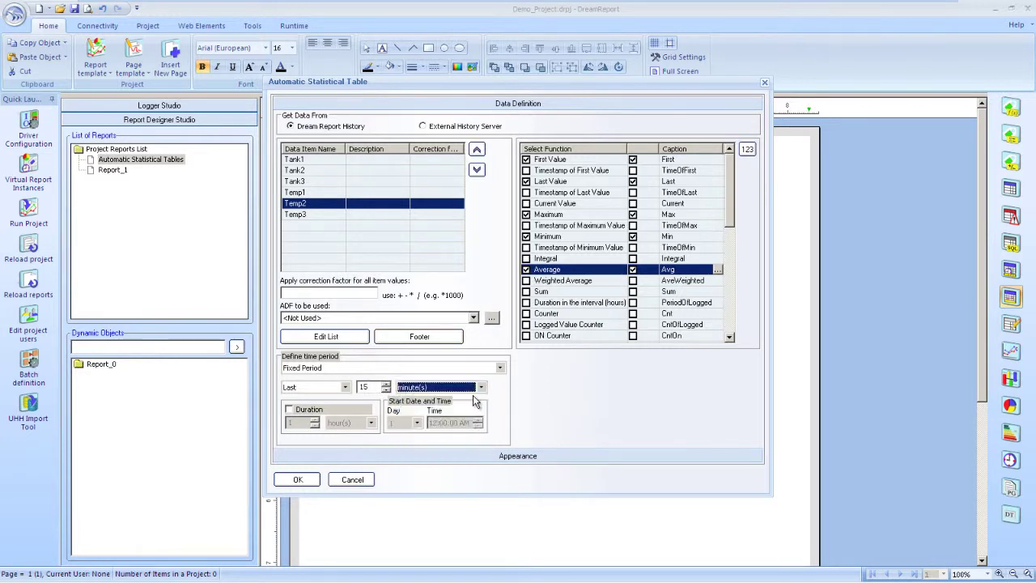
- Name the table 'Tank Statistics - Last 15 Minutes'
click(487, 456)
text(Tank Statist)
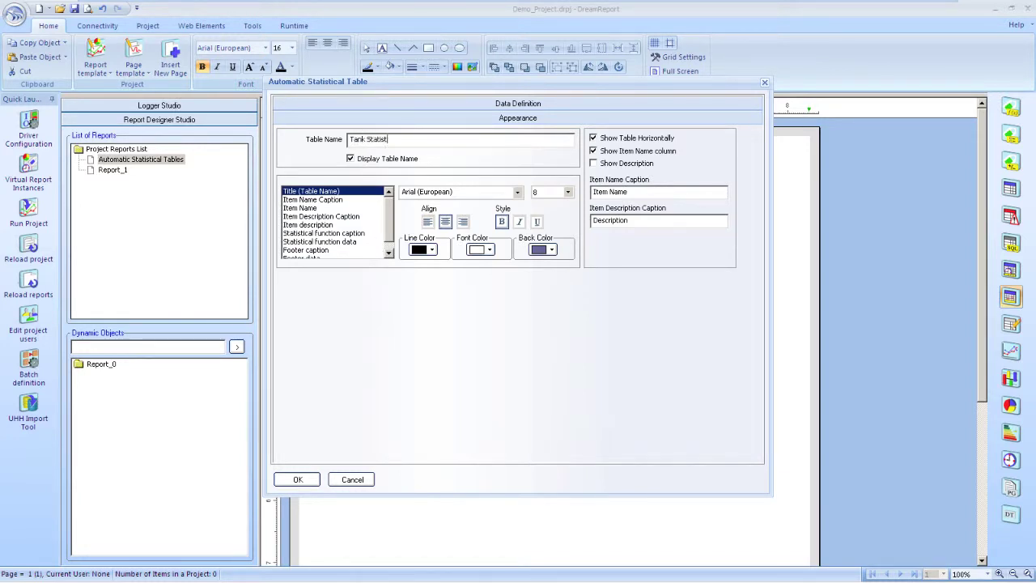
text(ics - Last 15 Minutes)
- Give item-name cells and function captions a light-blue background and place the table
click(312, 200)
click(489, 249)
click(494, 267)
click(314, 208)
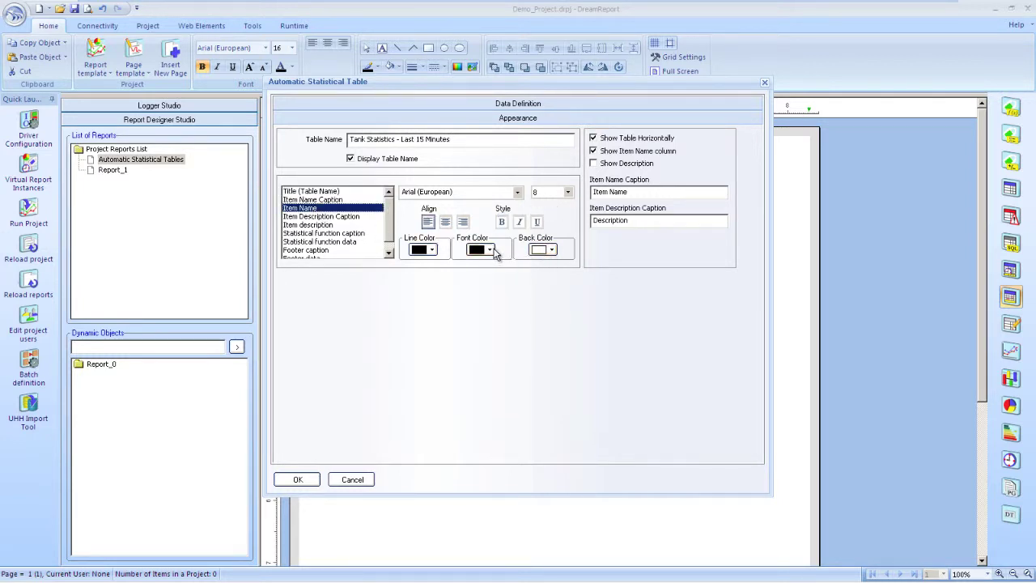
click(553, 251)
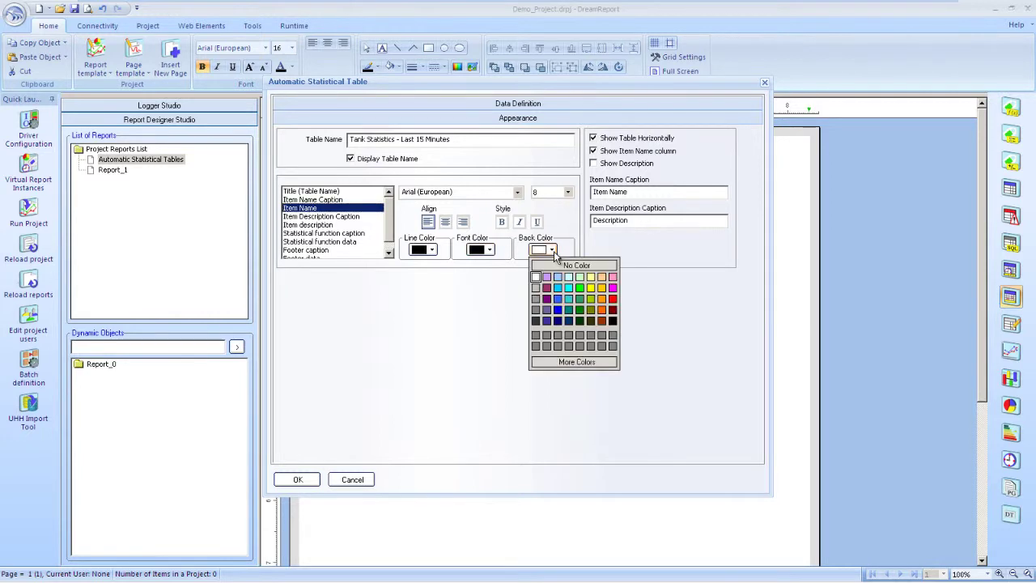
click(556, 277)
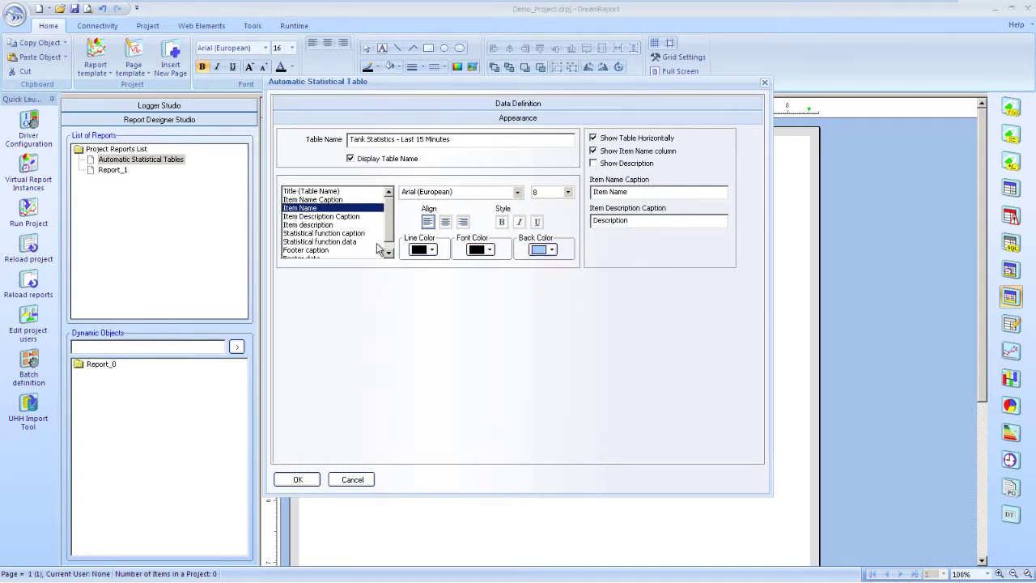
click(360, 235)
click(553, 250)
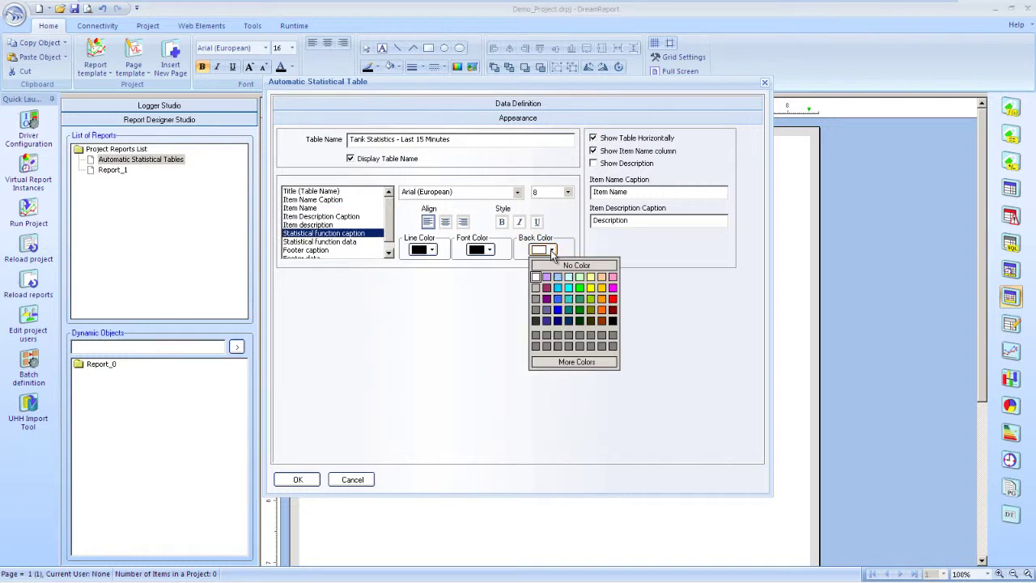
click(559, 280)
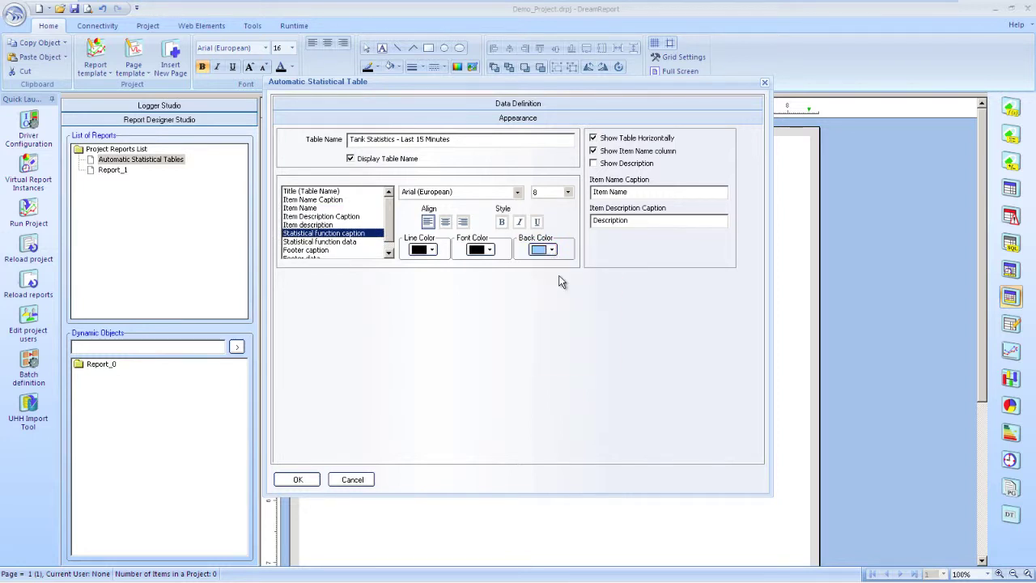
click(298, 479)
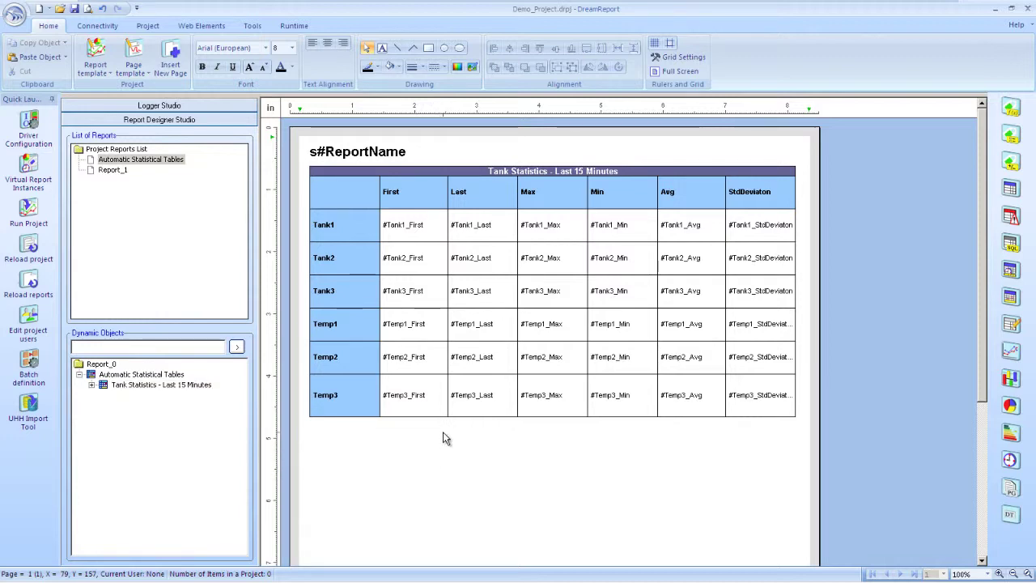
scroll(443, 433, down, 3)
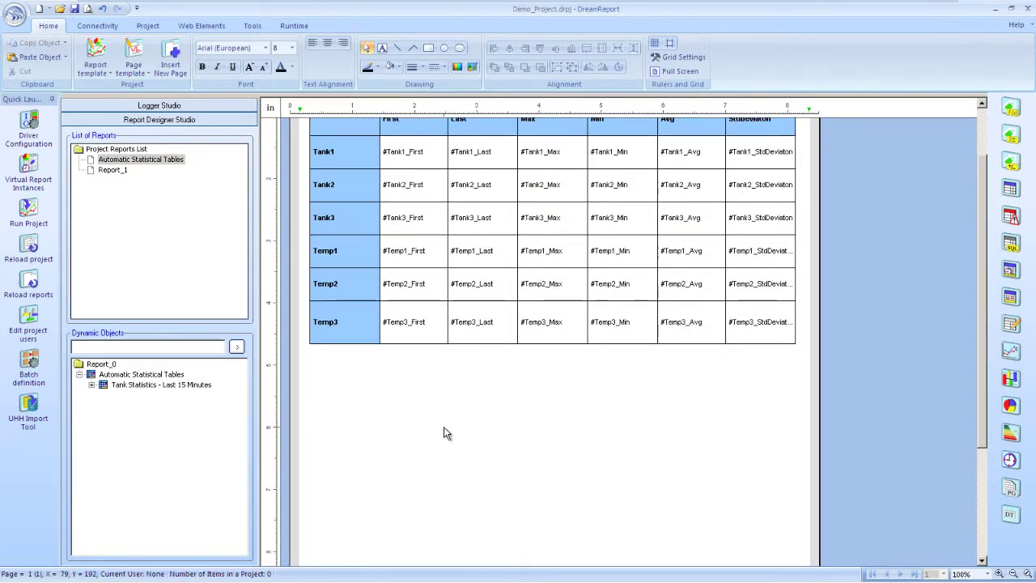
- Draw a second statistical table below the tank table and add PLC_DATA items Pump_1 and Pump_2
click(1017, 305)
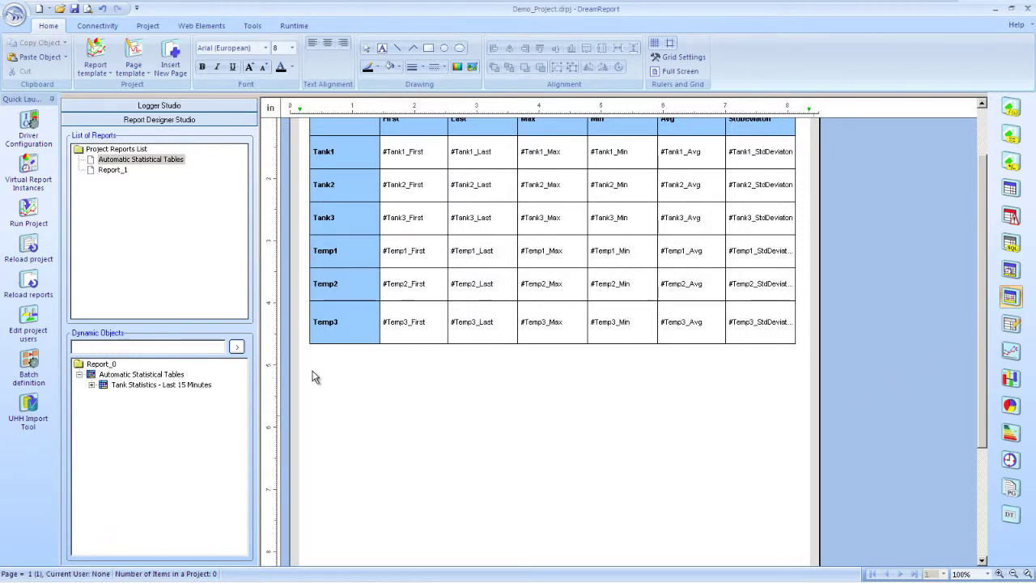
drag(310, 371, 798, 520)
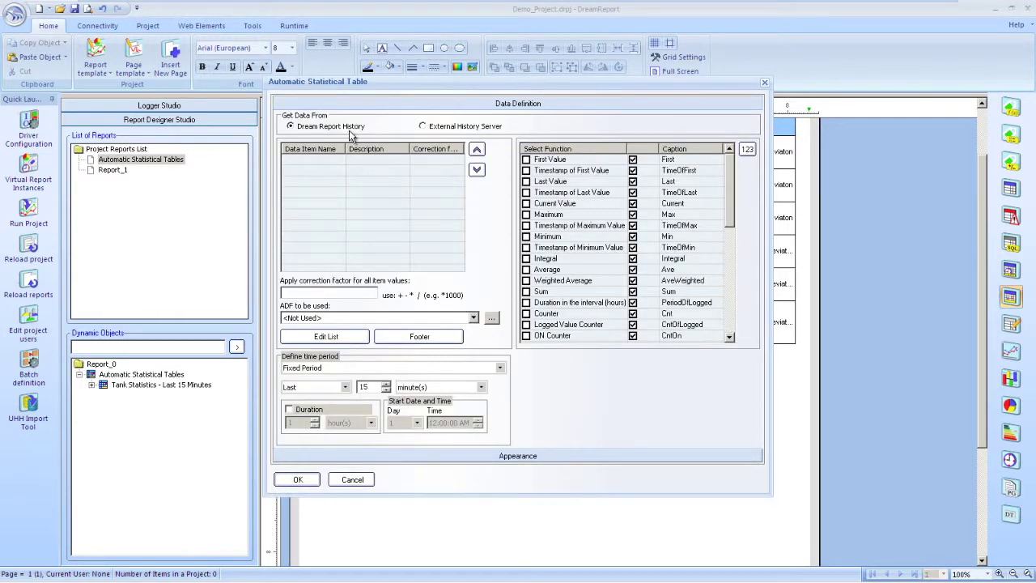
click(356, 339)
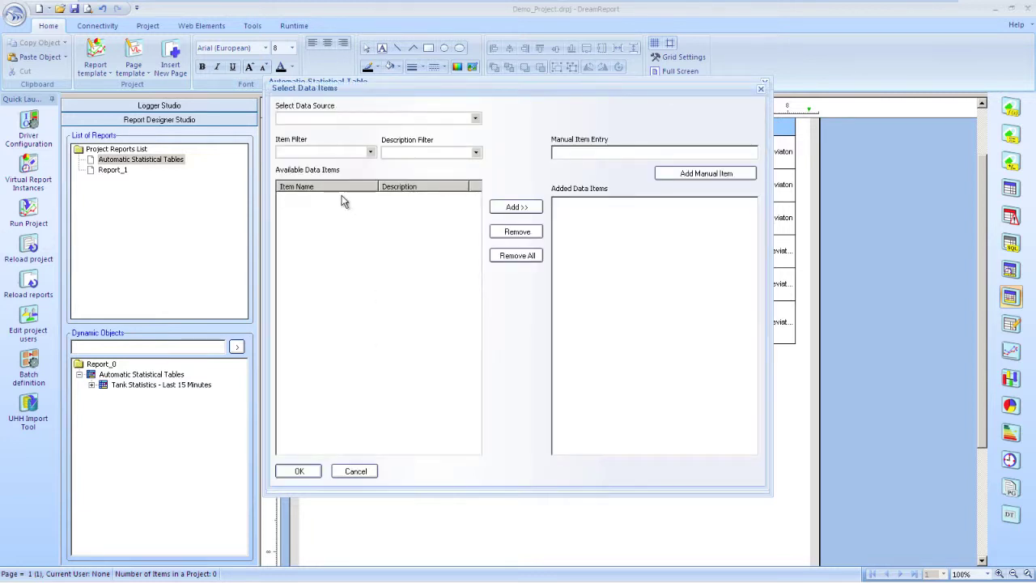
click(475, 118)
click(408, 138)
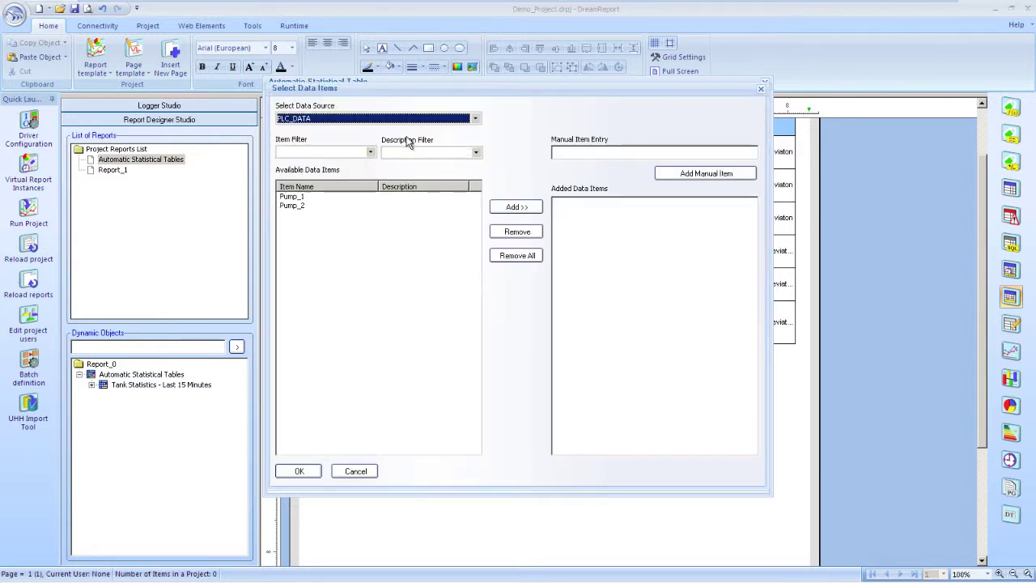
double_click(301, 196)
double_click(296, 206)
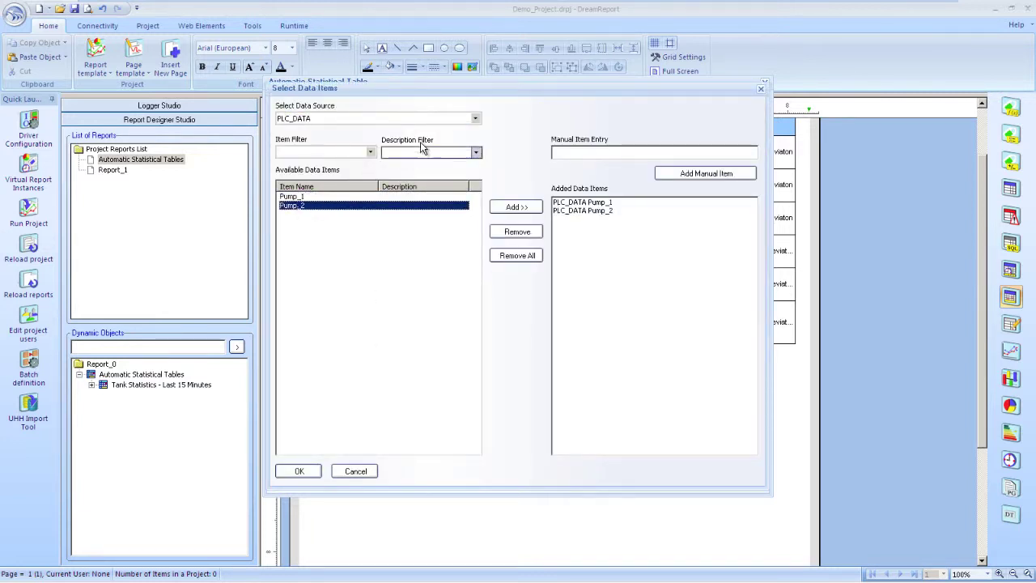
- Add SCADA items Motor1, Motor2 and Motor3 and confirm the item list
click(477, 117)
click(397, 146)
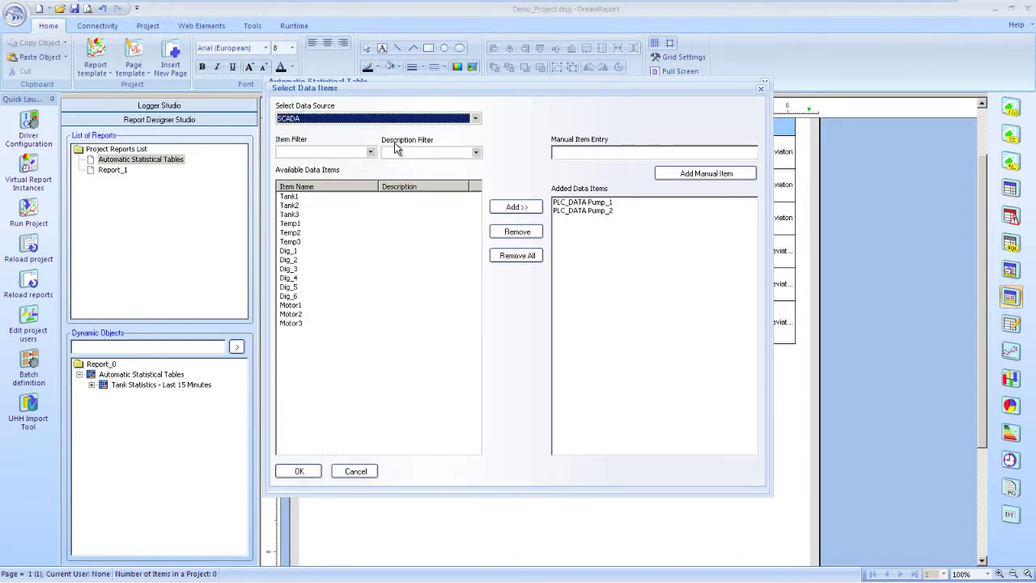
click(296, 306)
shift+click(294, 323)
click(528, 208)
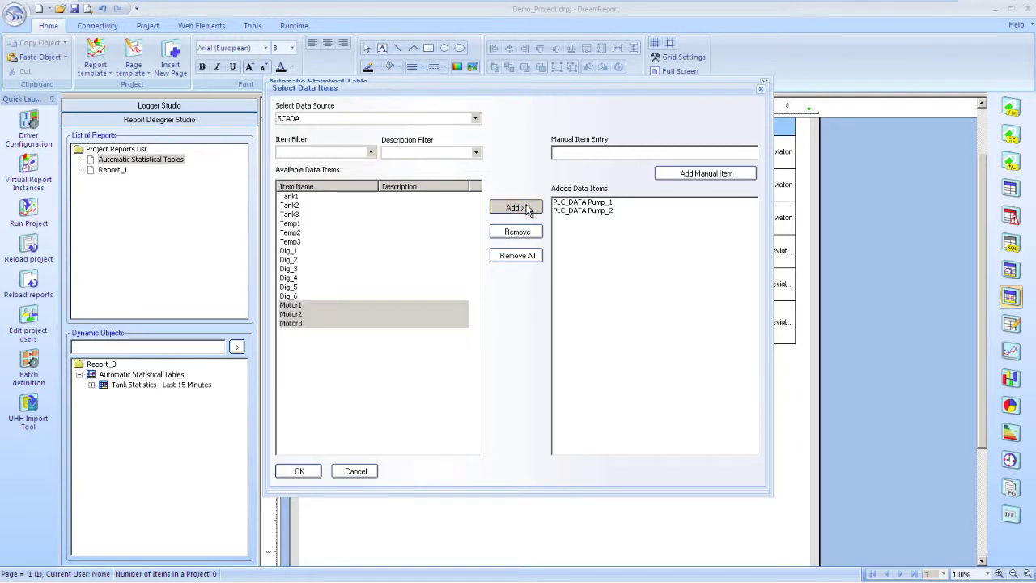
click(299, 473)
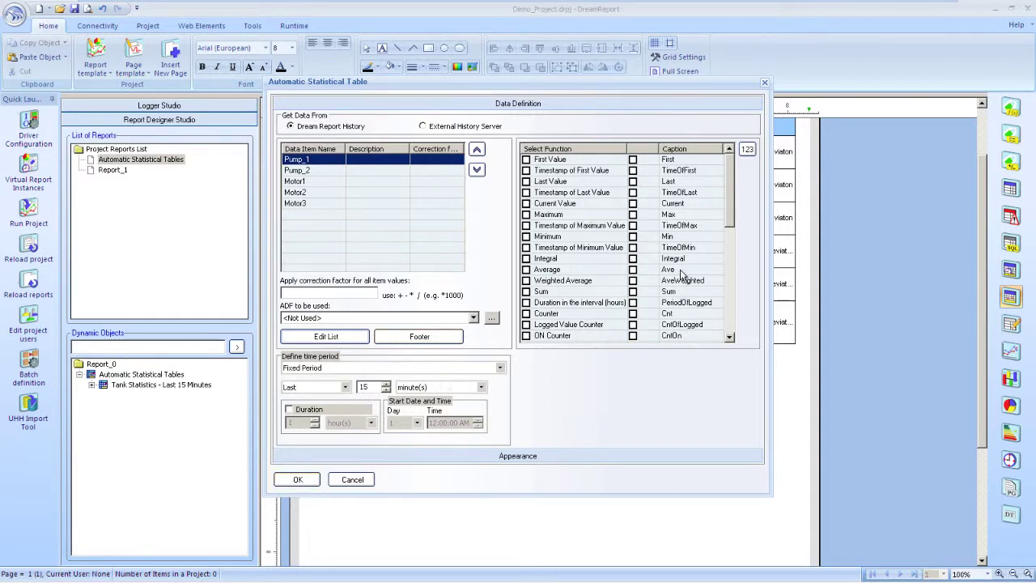
- Tick ON Counter, OFF Counter, Running Time, Down Time and System availability functions
drag(730, 206, 738, 251)
click(527, 225)
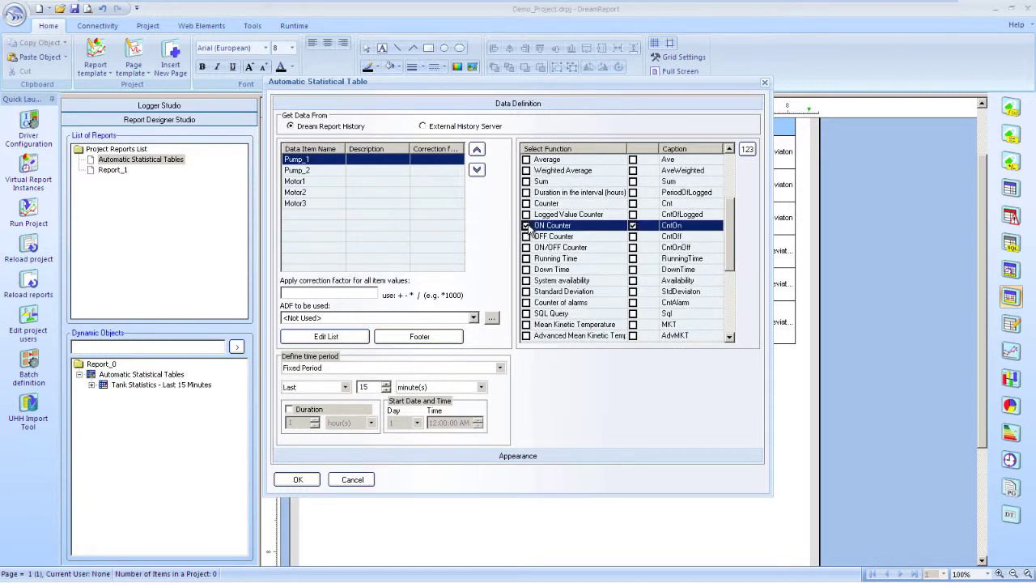
click(526, 237)
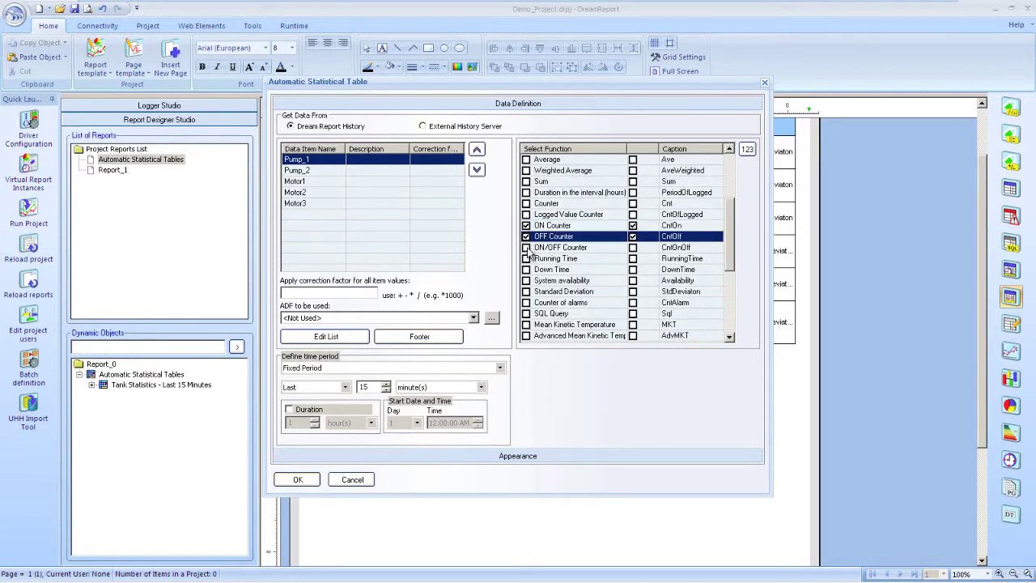
click(526, 259)
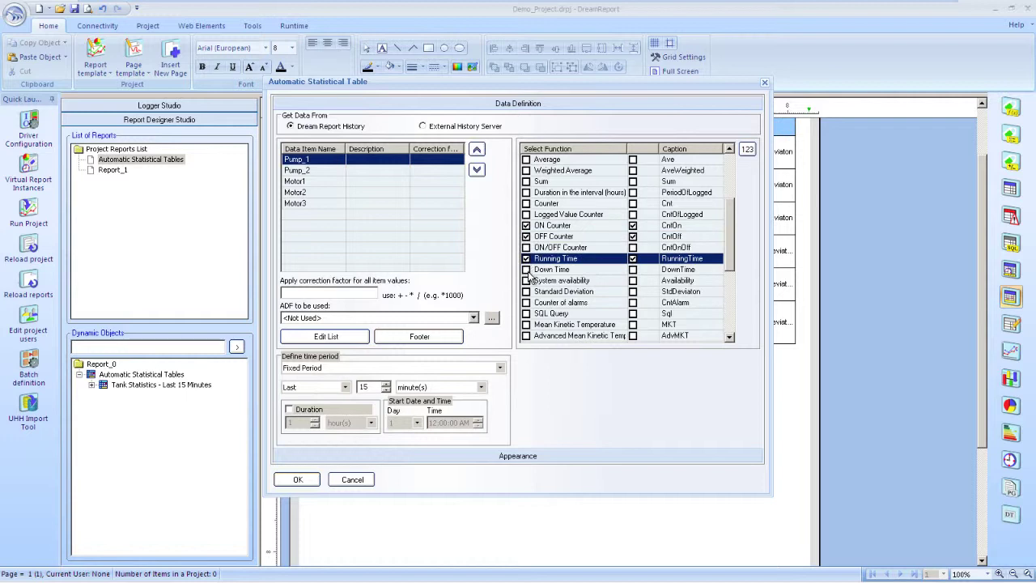
click(527, 269)
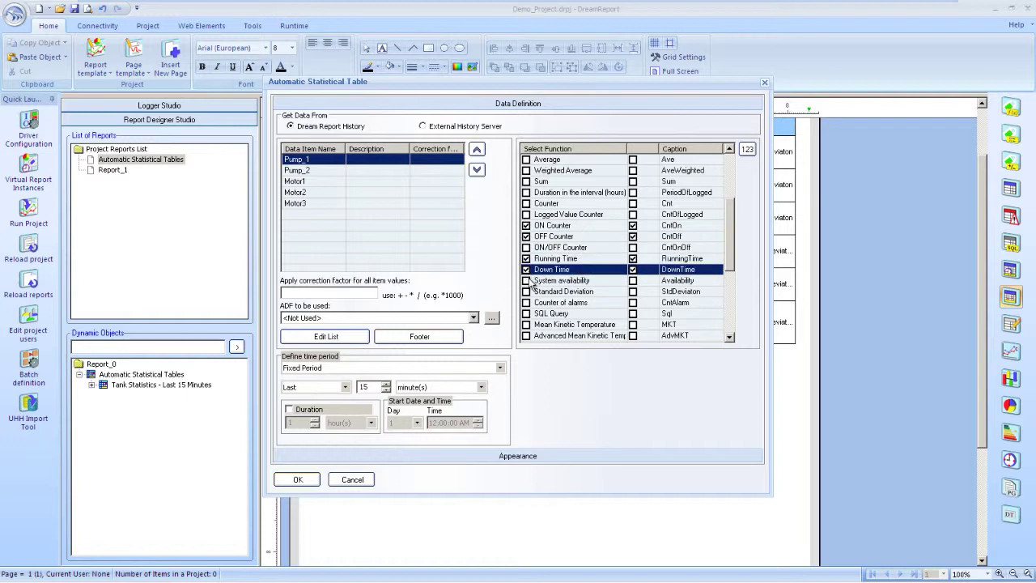
click(527, 280)
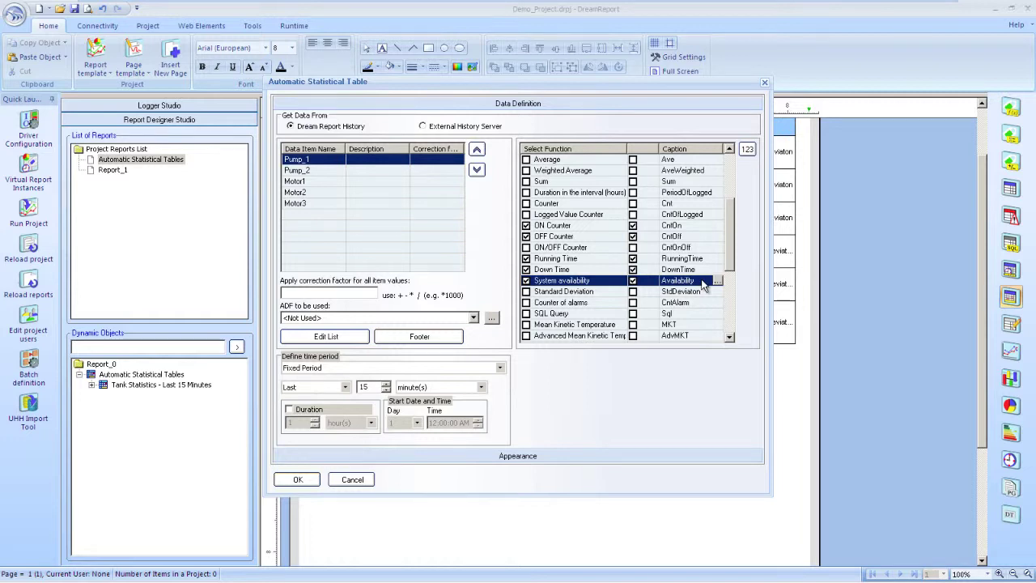
- Caption the System availability function 'Availability (%)'
click(718, 281)
click(489, 182)
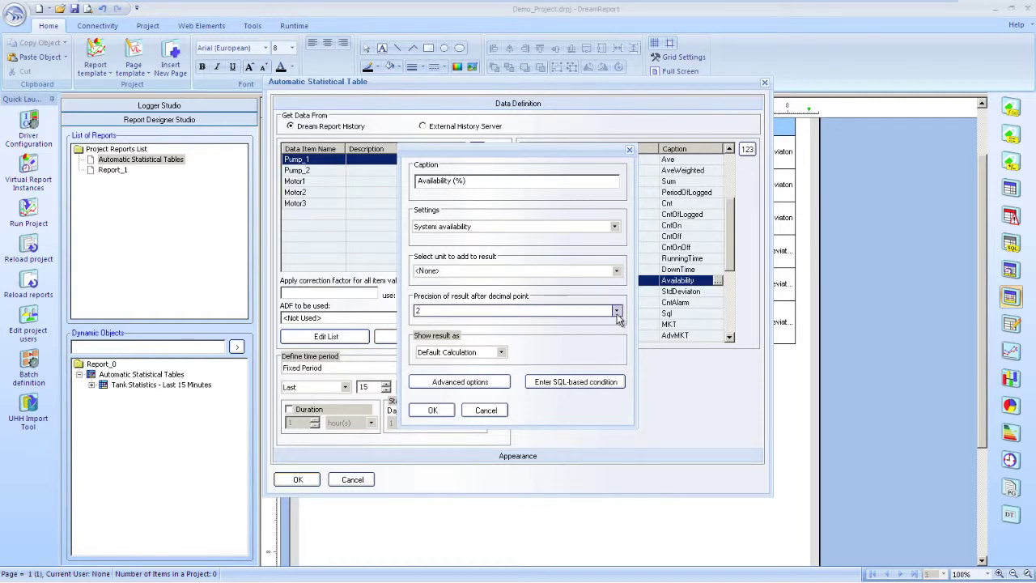
click(434, 411)
click(433, 457)
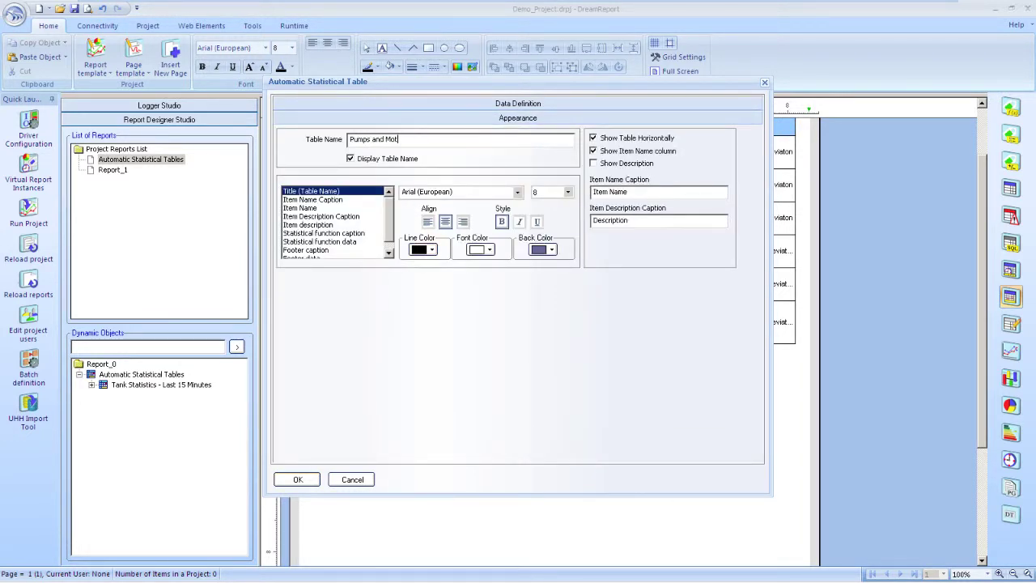
- Complete the table name 'Pumps and Motors - Last 15 Minutes', keeping title size 8
text(rs - Last 15 Minutes)
click(569, 193)
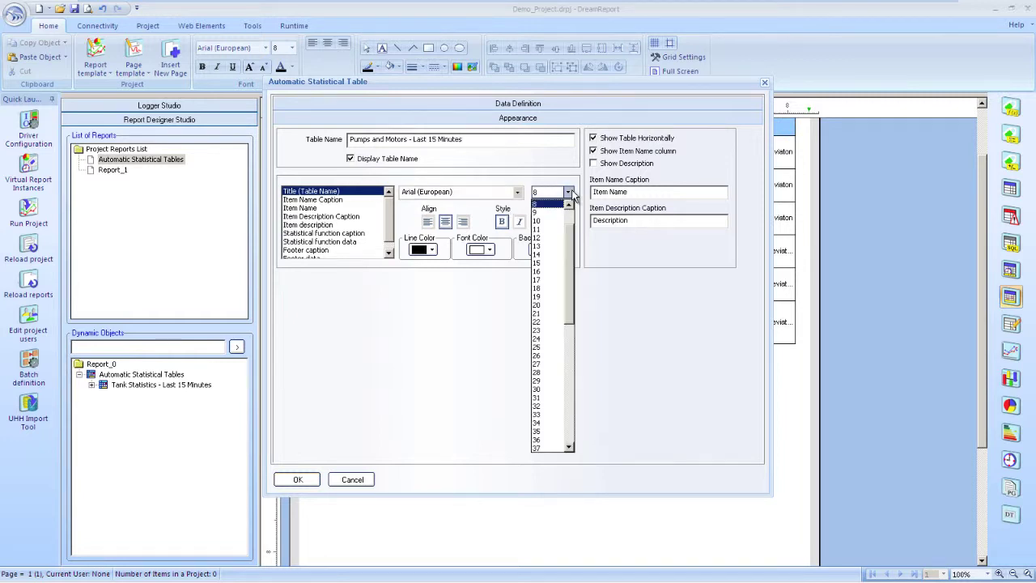
click(518, 222)
- Give the item-name caption light-blue text and background, then place the table
click(313, 199)
click(482, 249)
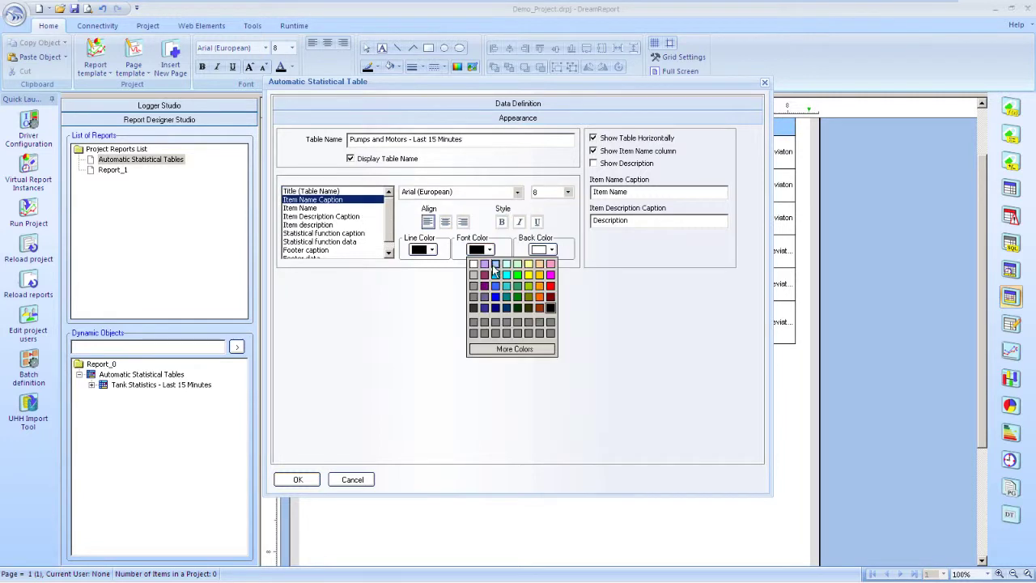
click(494, 265)
click(553, 251)
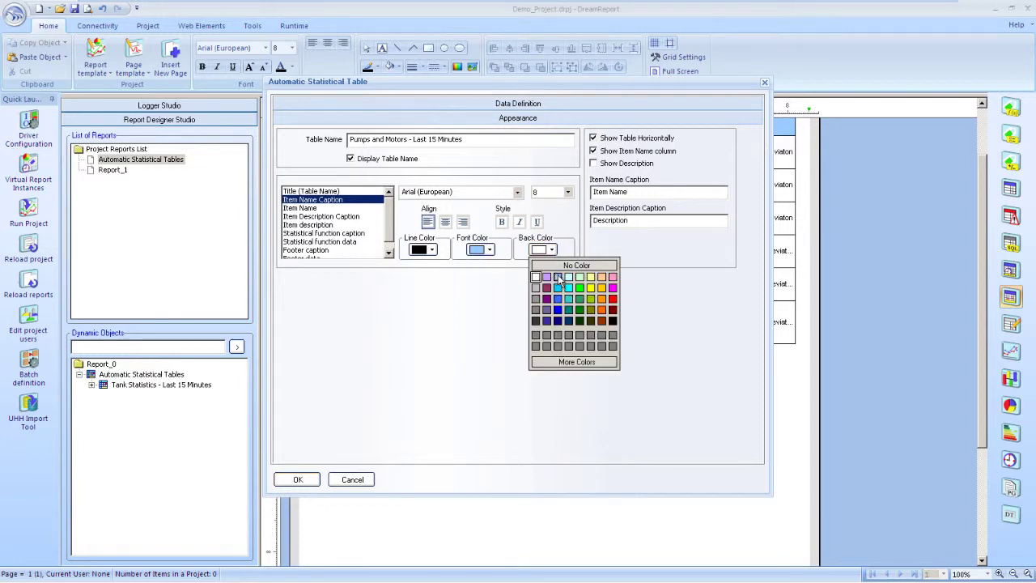
click(559, 278)
click(332, 208)
click(361, 233)
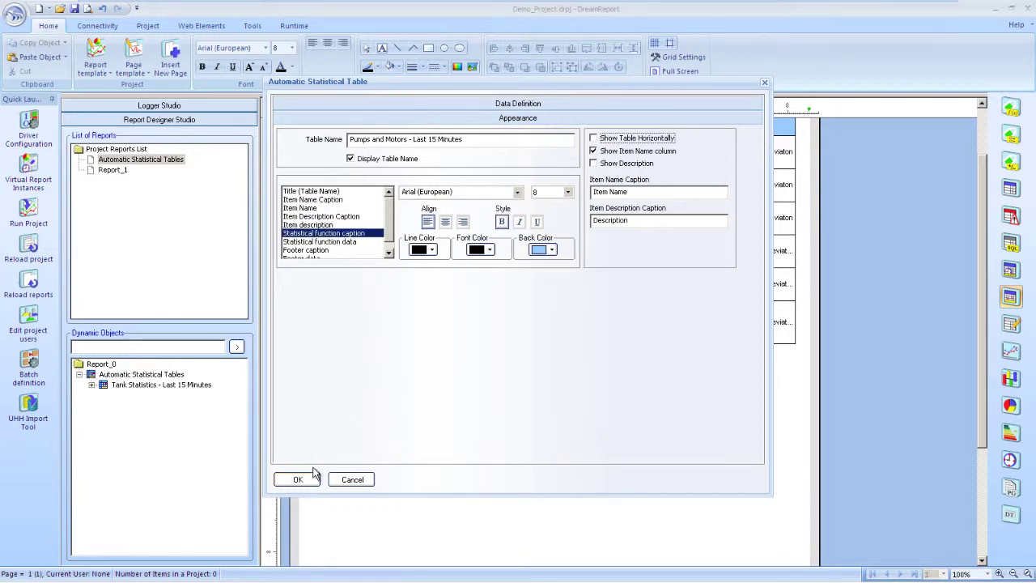
click(314, 482)
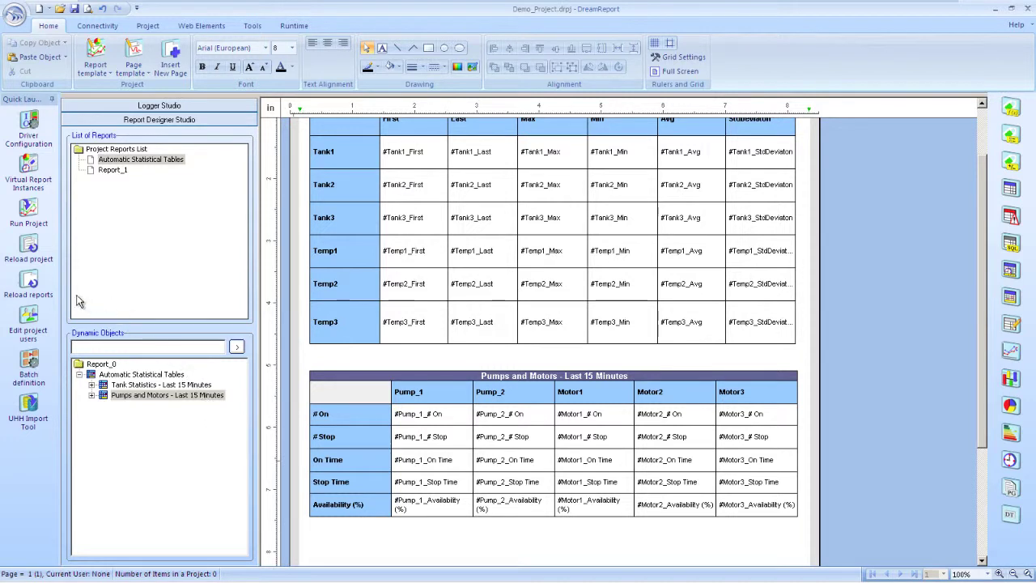
- Save and reload the reports, then generate Automatic Statistical Tables from the Runtime Management Console
click(32, 284)
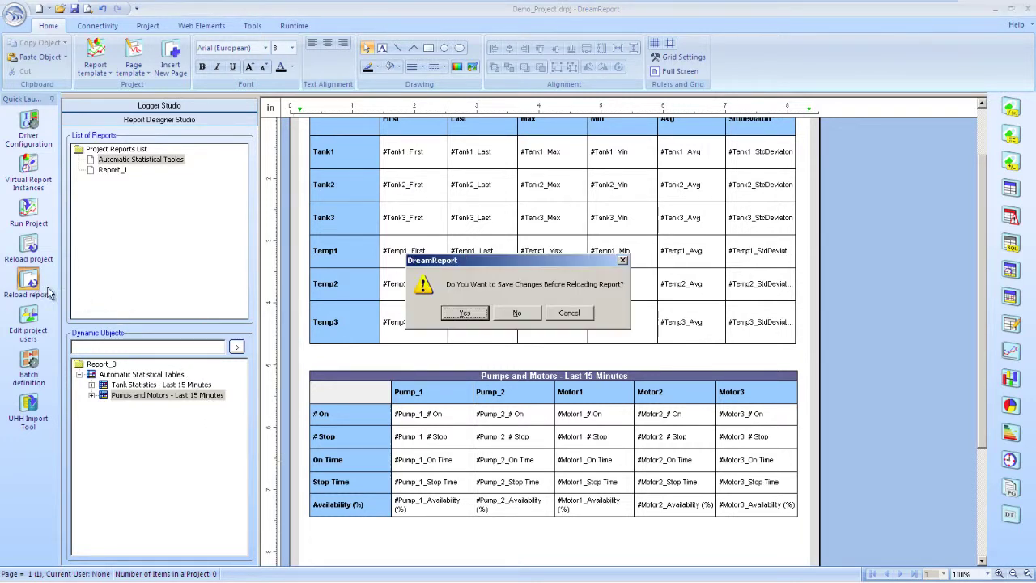
click(461, 314)
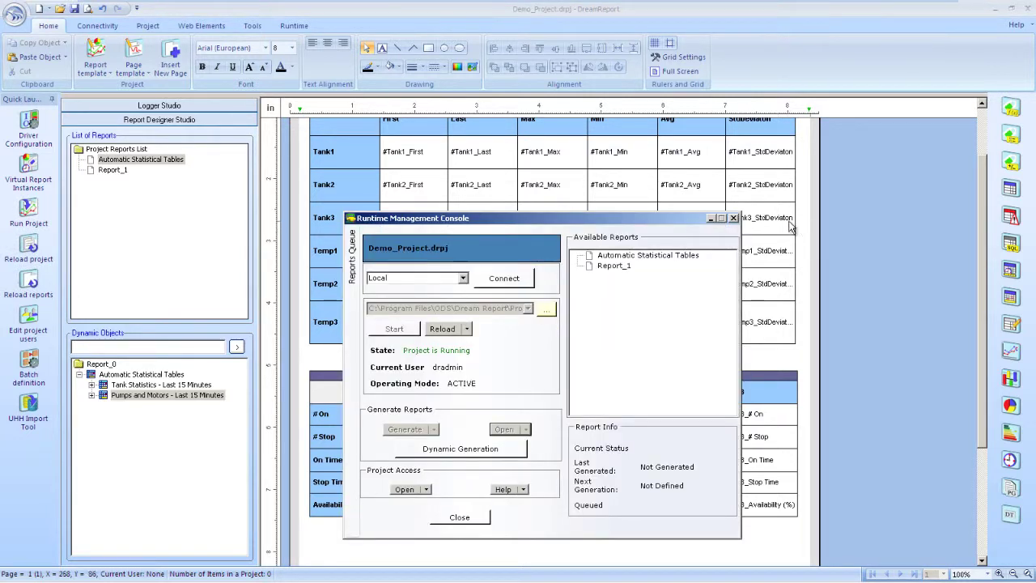
click(688, 257)
click(405, 430)
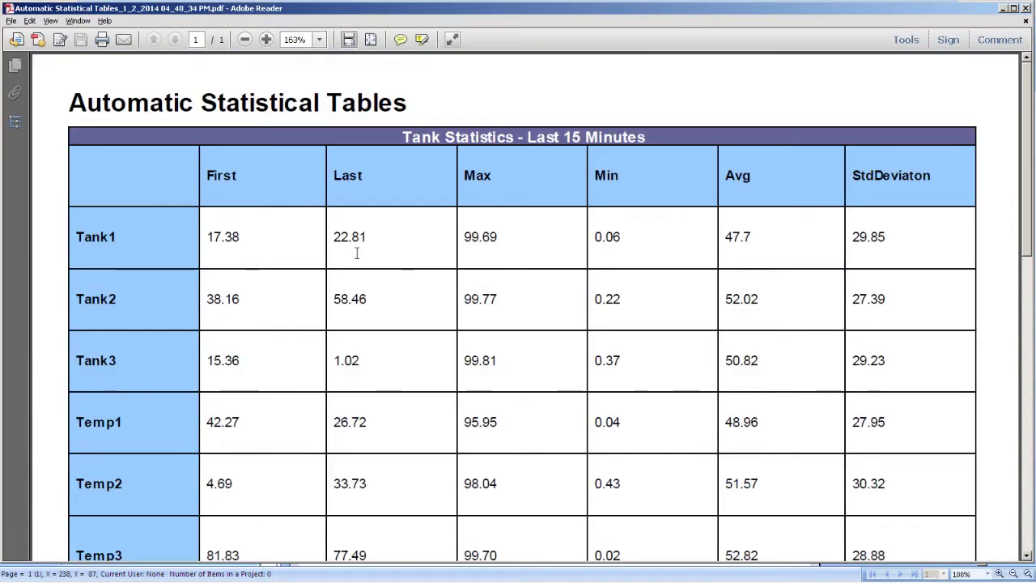
- View the PDF at 100% and check Pump_1's On Time 0:07:58 and 53.11 % availability
click(371, 39)
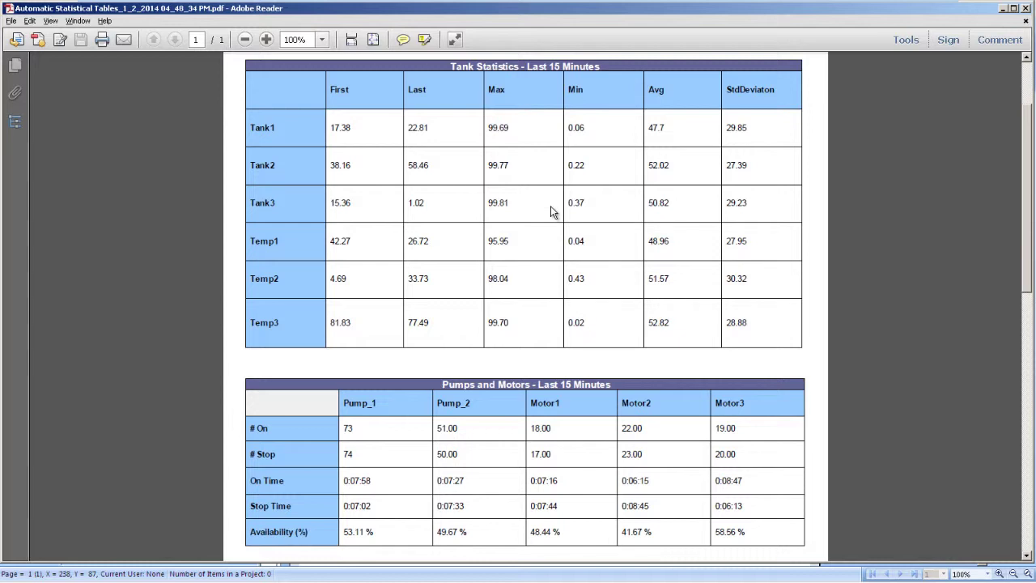
scroll(551, 212, down, 1)
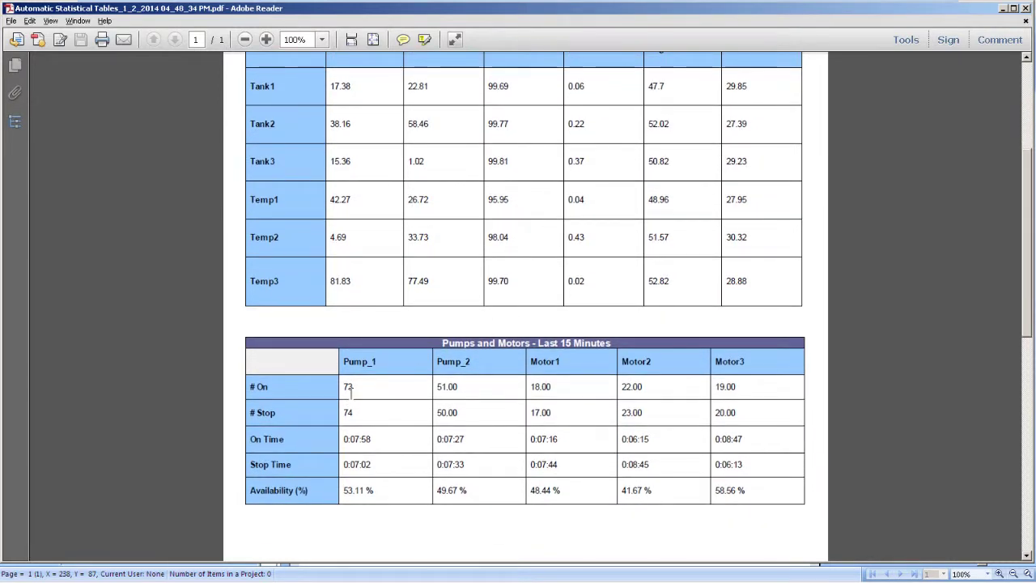
drag(374, 440, 343, 440)
drag(380, 468, 346, 484)
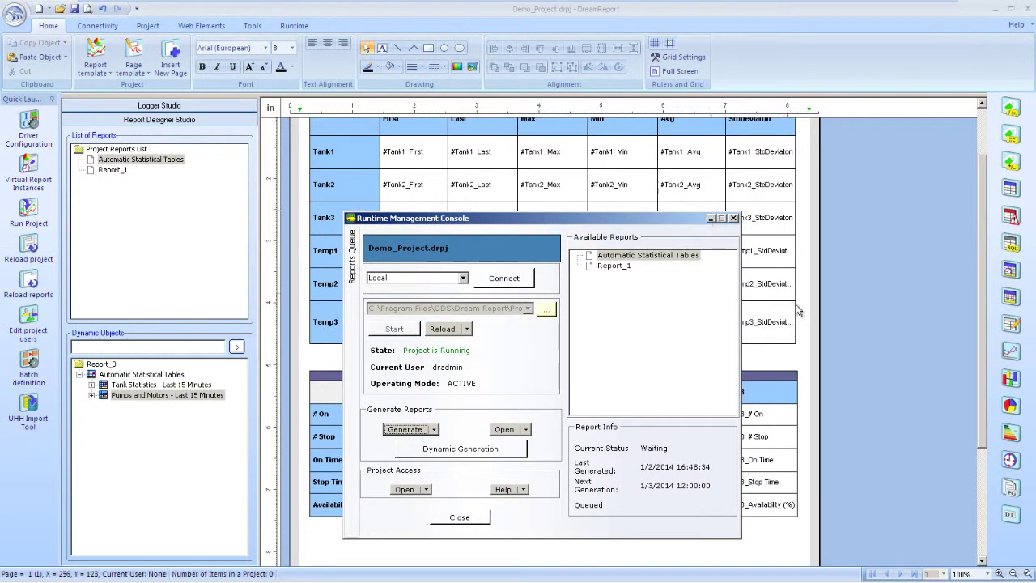
- Close the Runtime Management Console and insert a second page into the report
key(Escape)
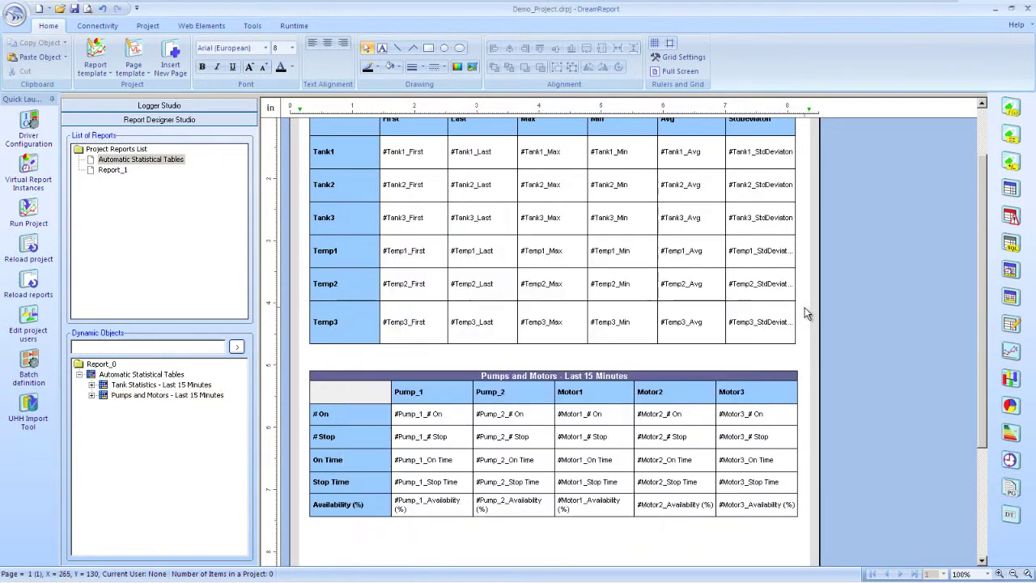
right_click(564, 536)
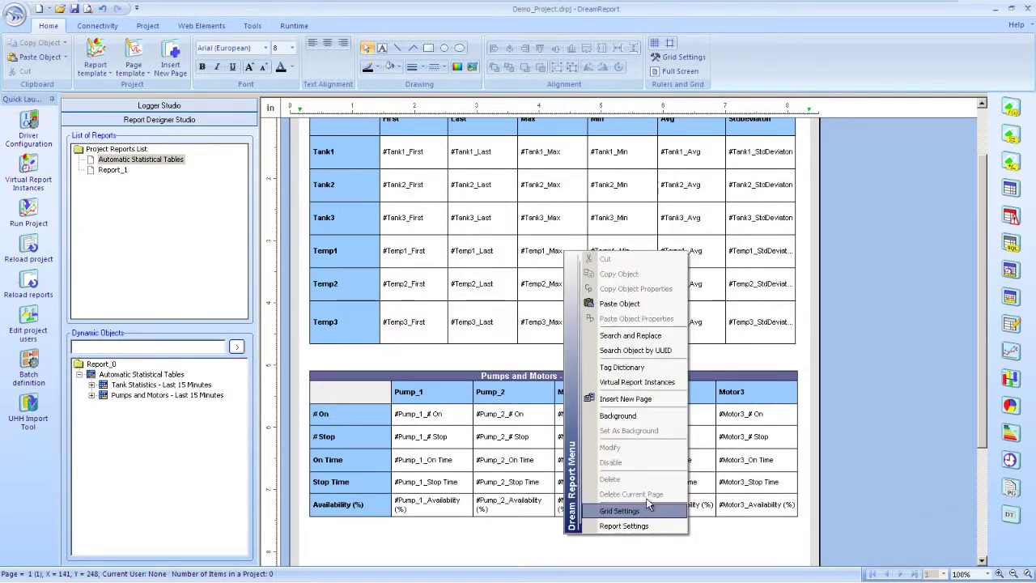
click(639, 400)
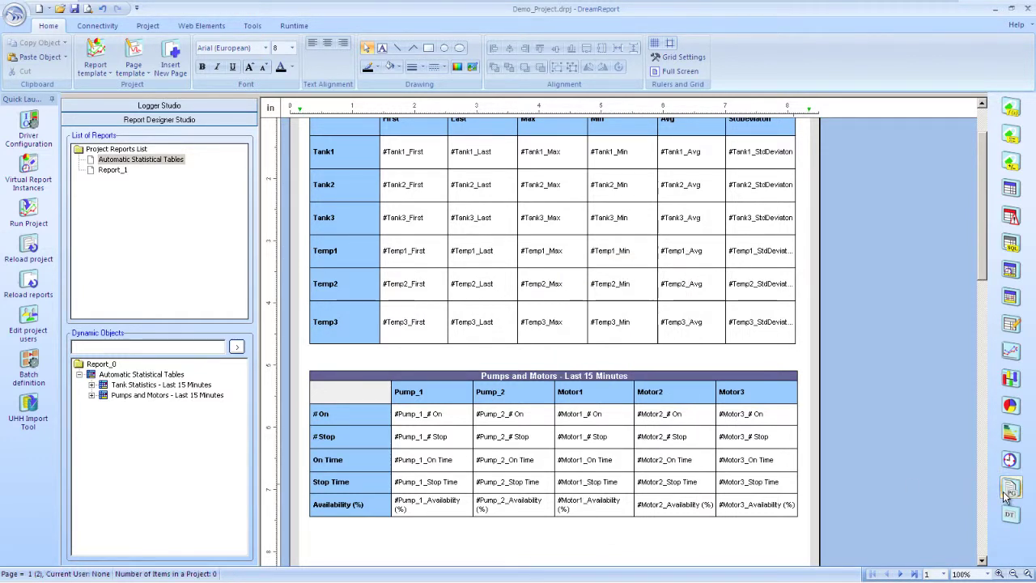
- Draw a statistical table across the top of page 2 using the External History Server
click(1010, 297)
scroll(567, 323, down, 10)
drag(319, 213, 783, 240)
click(437, 128)
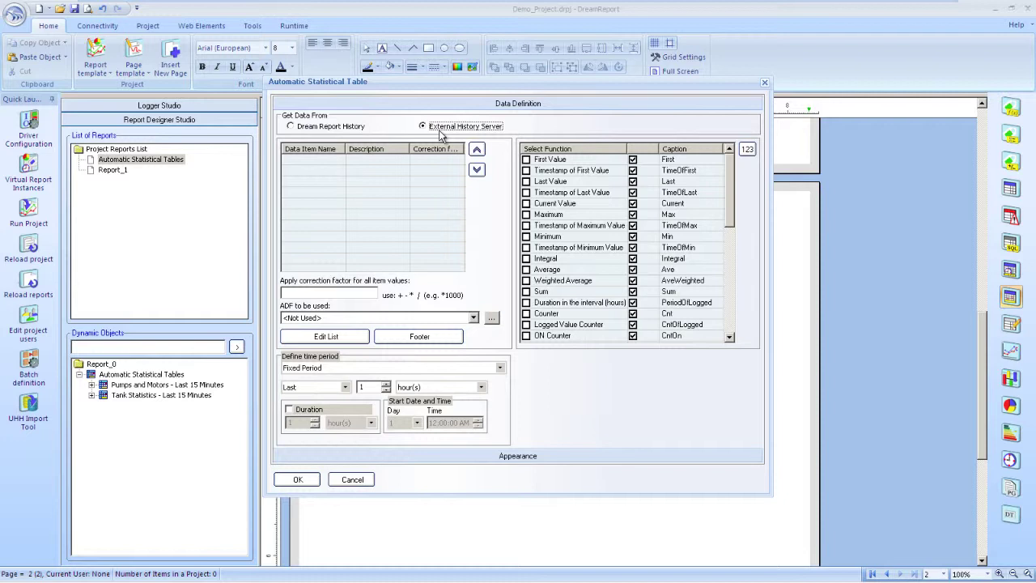
- Add Batch_ID from the Batch_Data source as the table's data item
click(327, 336)
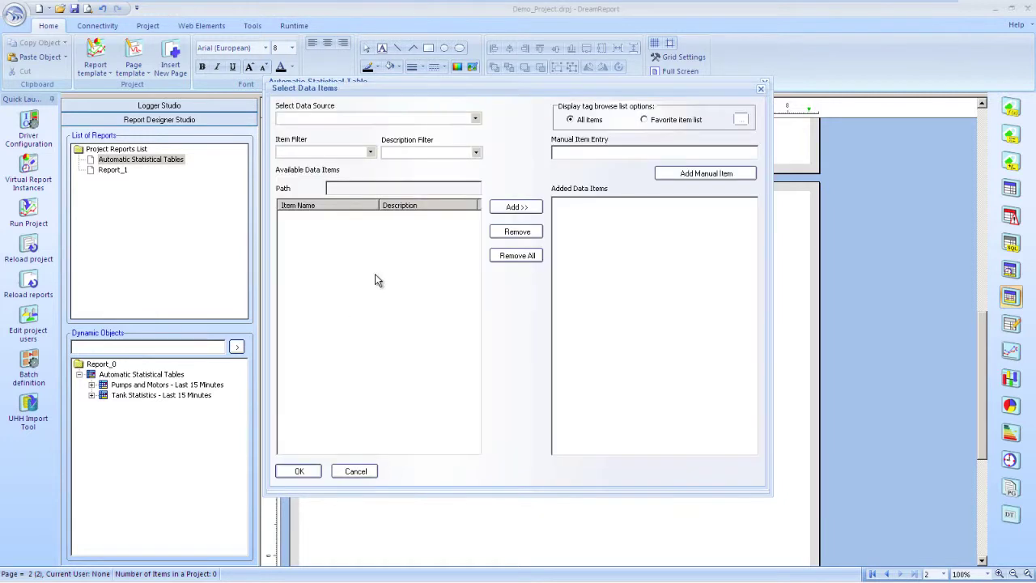
click(475, 118)
click(421, 127)
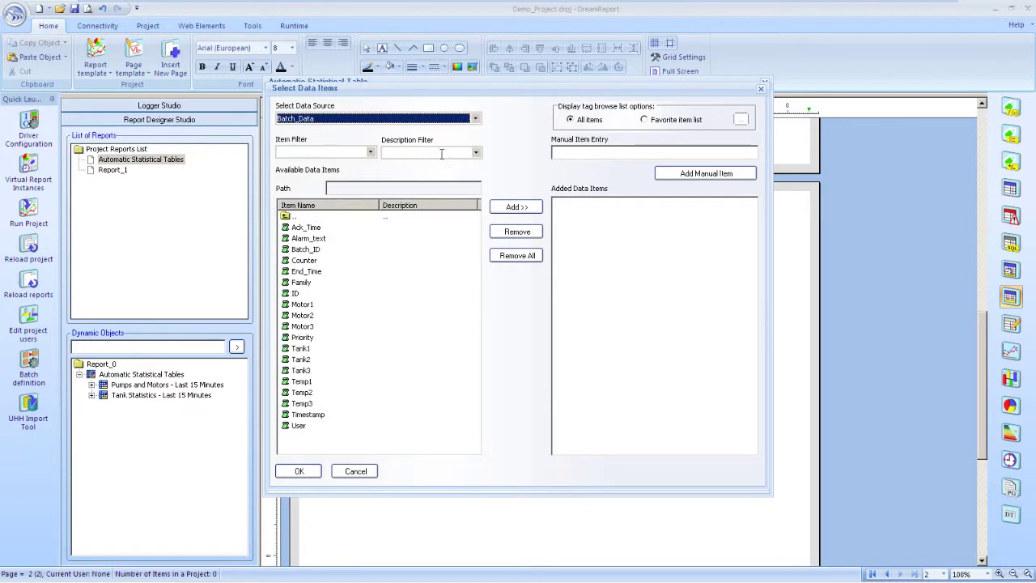
double_click(304, 250)
- Confirm the data item and make the time period batch based on the BatchID batch
click(300, 473)
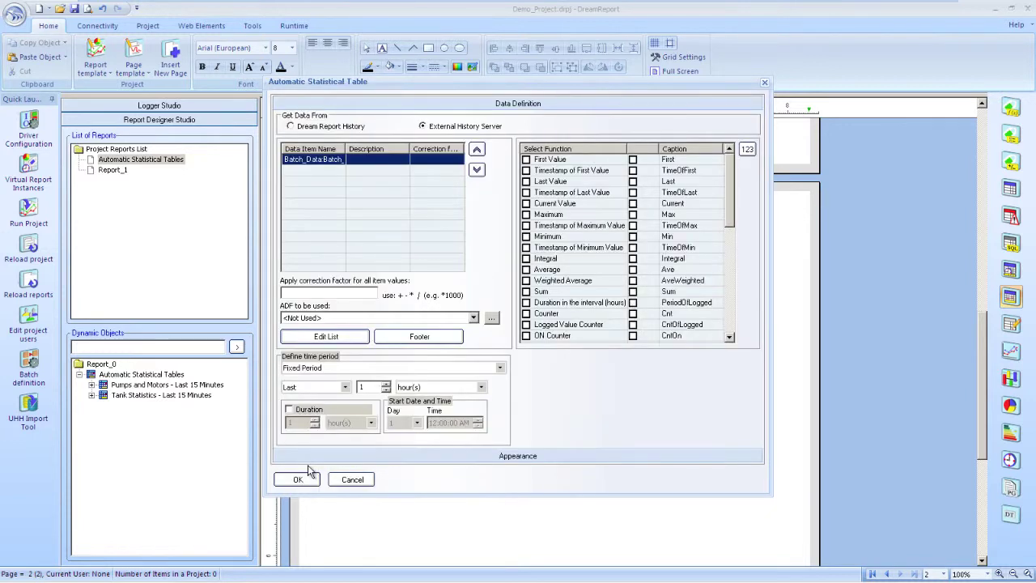
click(500, 368)
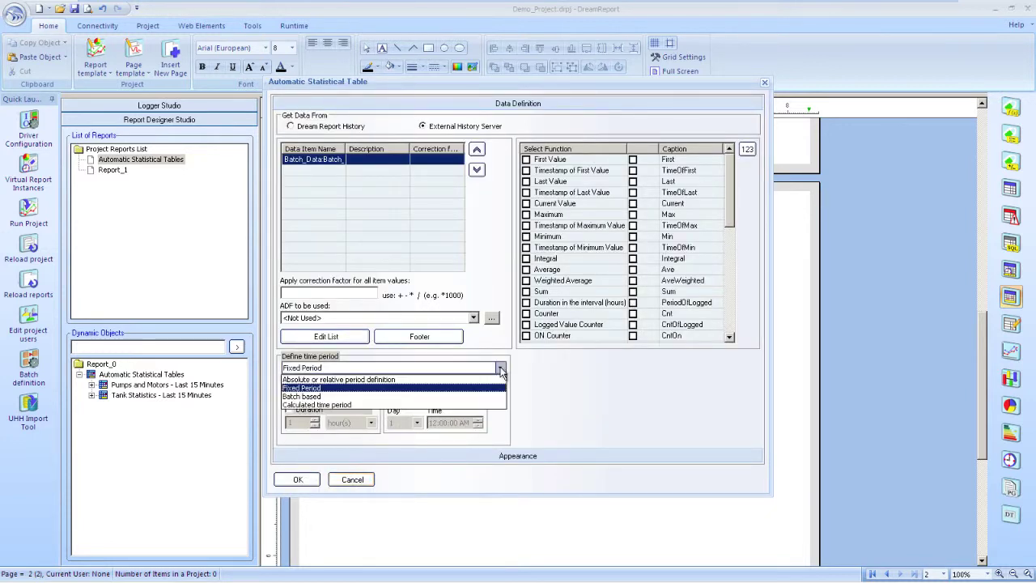
click(462, 396)
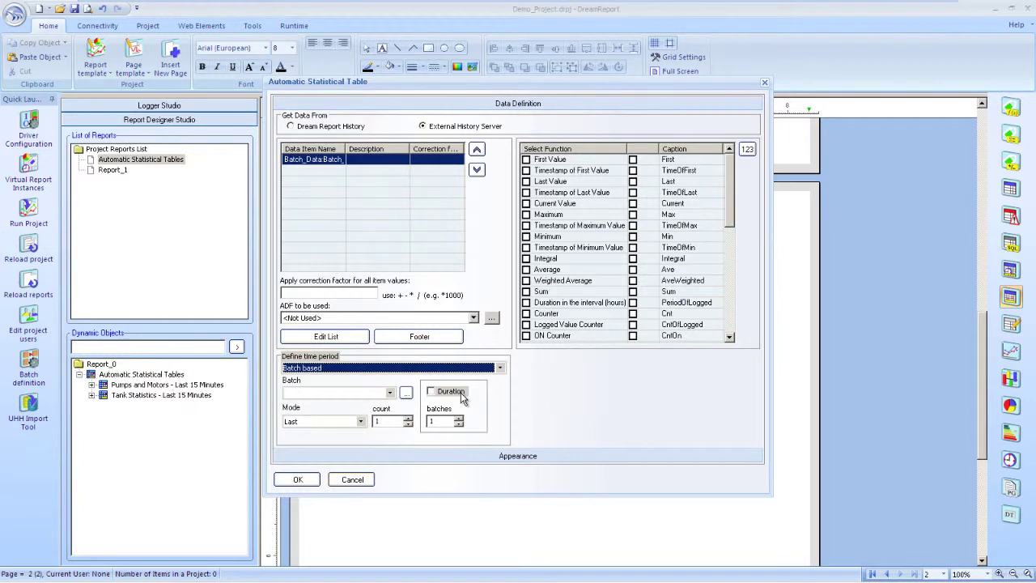
click(390, 393)
click(364, 407)
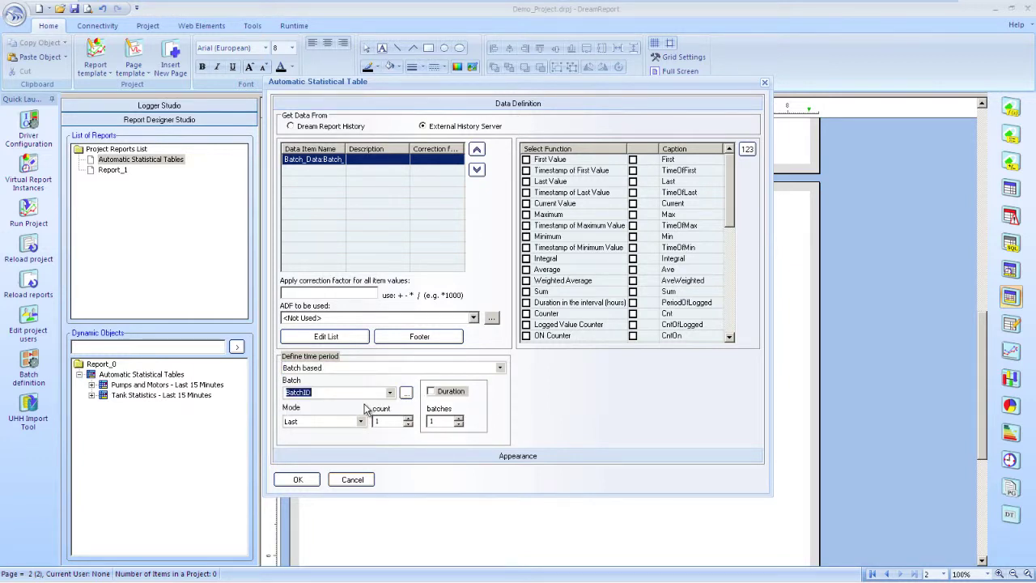
- Include the Batch ID, Batch Start Time, Batch End Time and Batch Duration functions
click(728, 306)
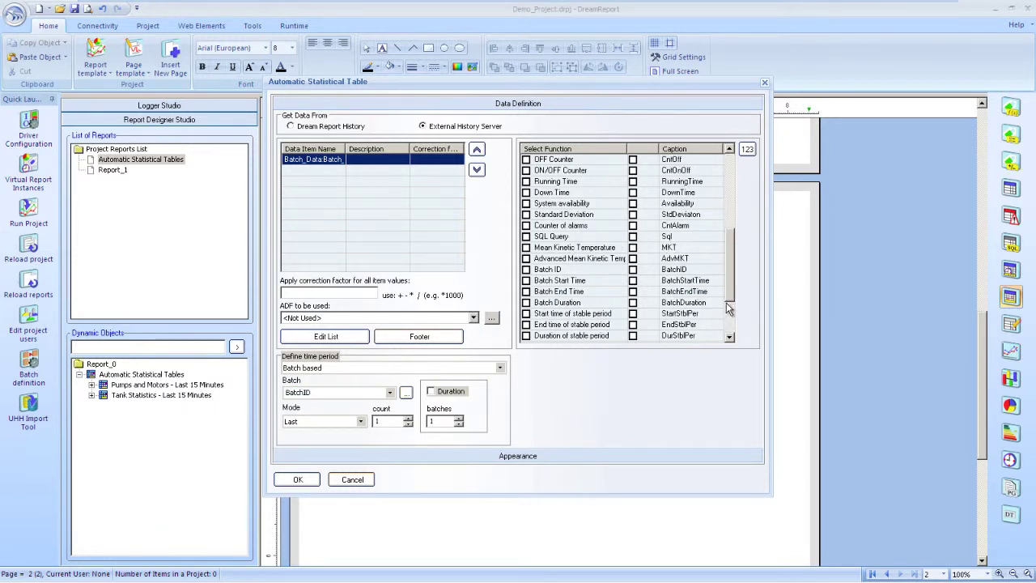
click(526, 269)
click(526, 280)
click(527, 291)
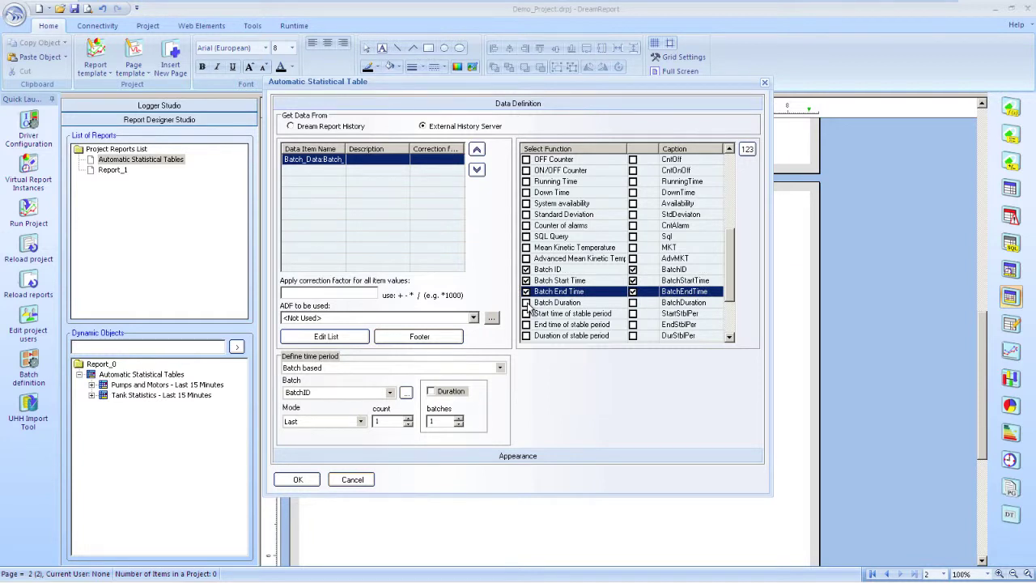
click(526, 302)
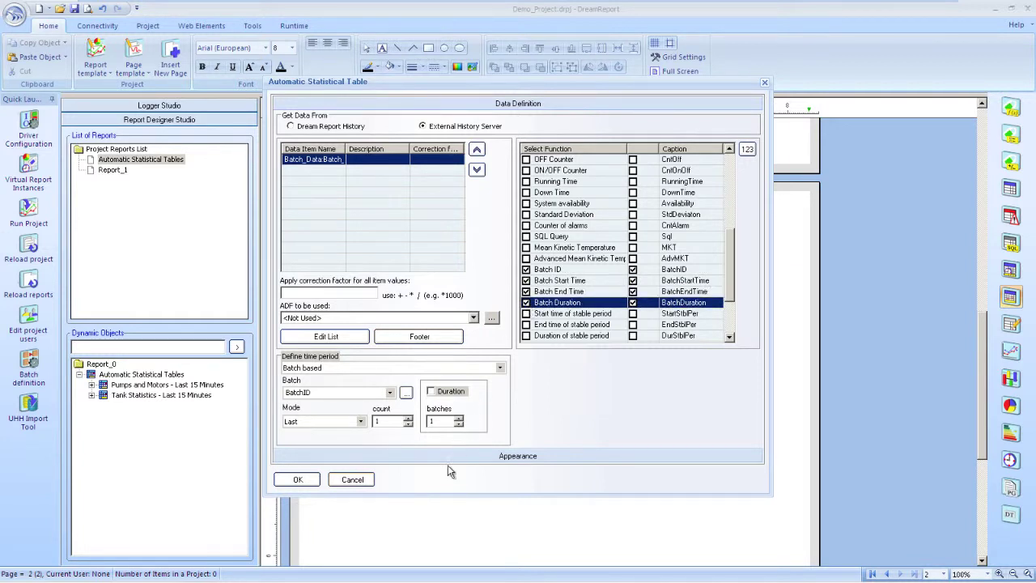
click(425, 456)
- Name the table 'LAST BATCH:' with light-blue 10-pt function captions and place it on page 2
click(377, 139)
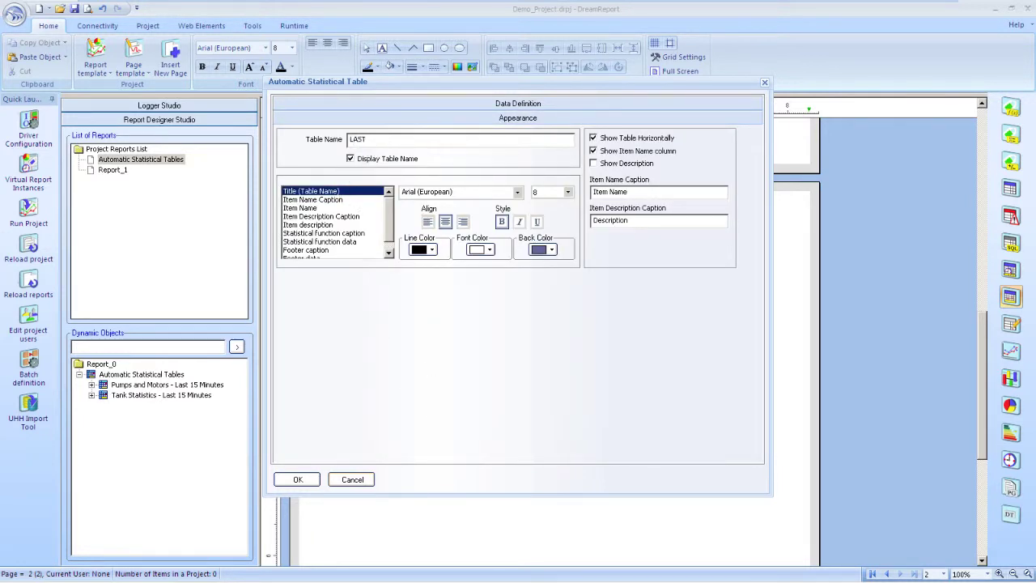
text(LAST BATCH:)
click(594, 150)
click(324, 233)
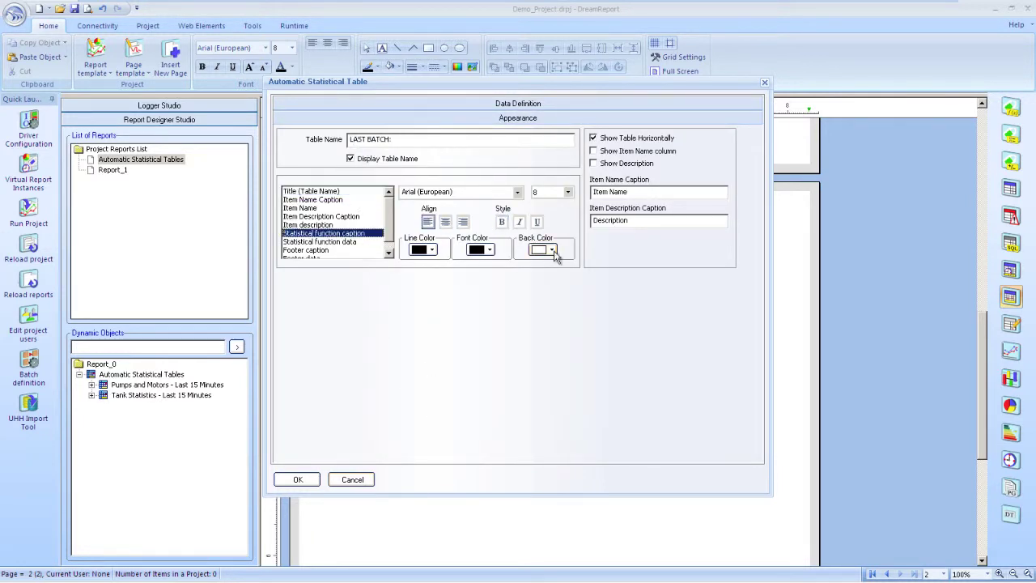
click(551, 249)
click(559, 283)
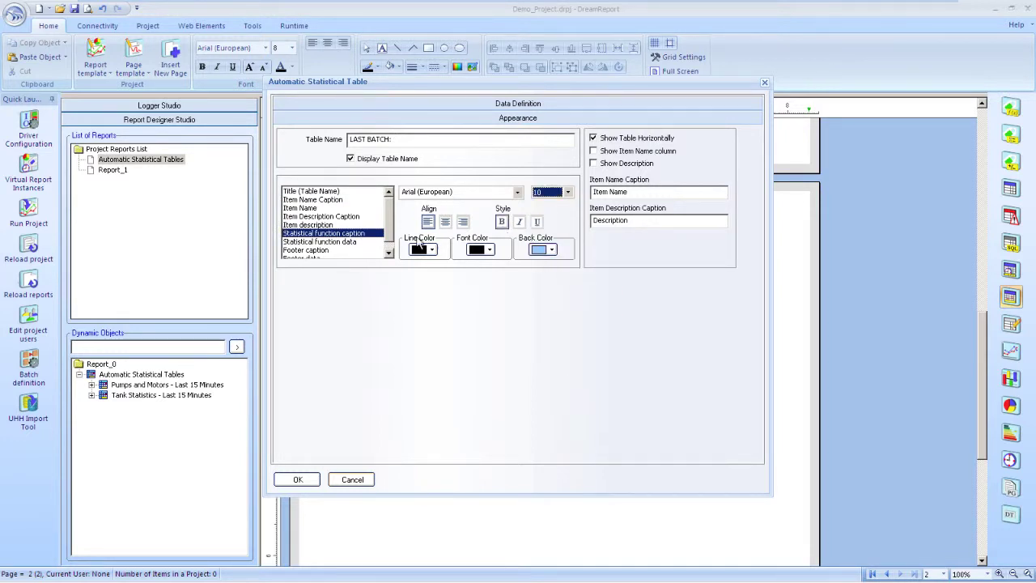
click(299, 479)
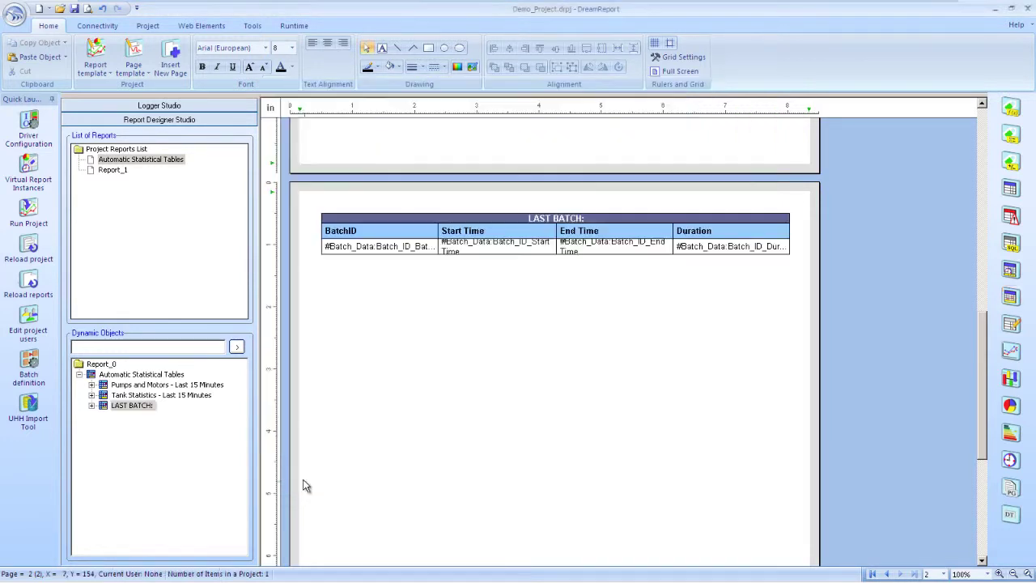
click(540, 275)
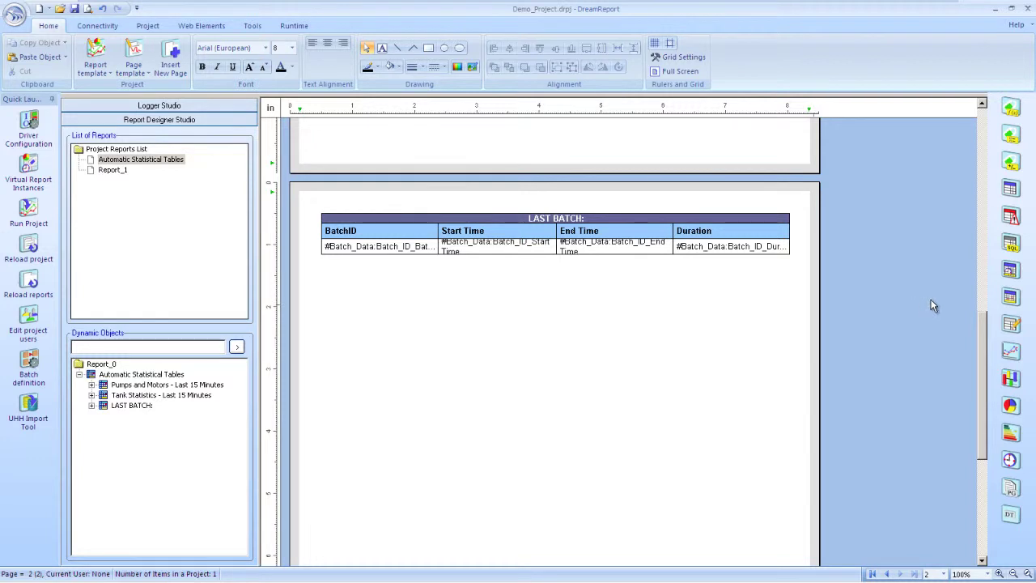
click(1010, 297)
- Place a new External History Server table using the six Batch_Data items Tank1 through Temp3
click(694, 371)
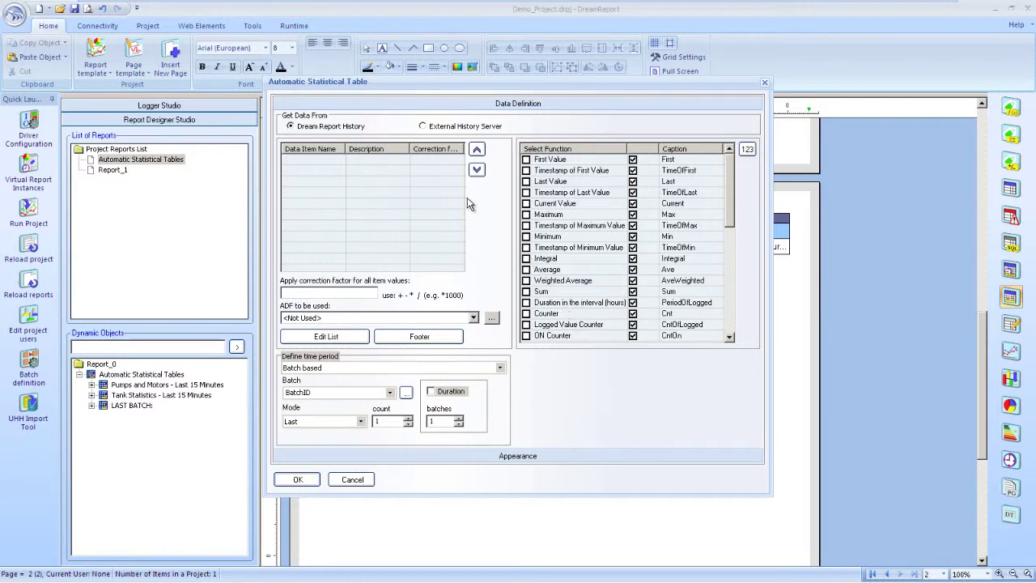
click(466, 129)
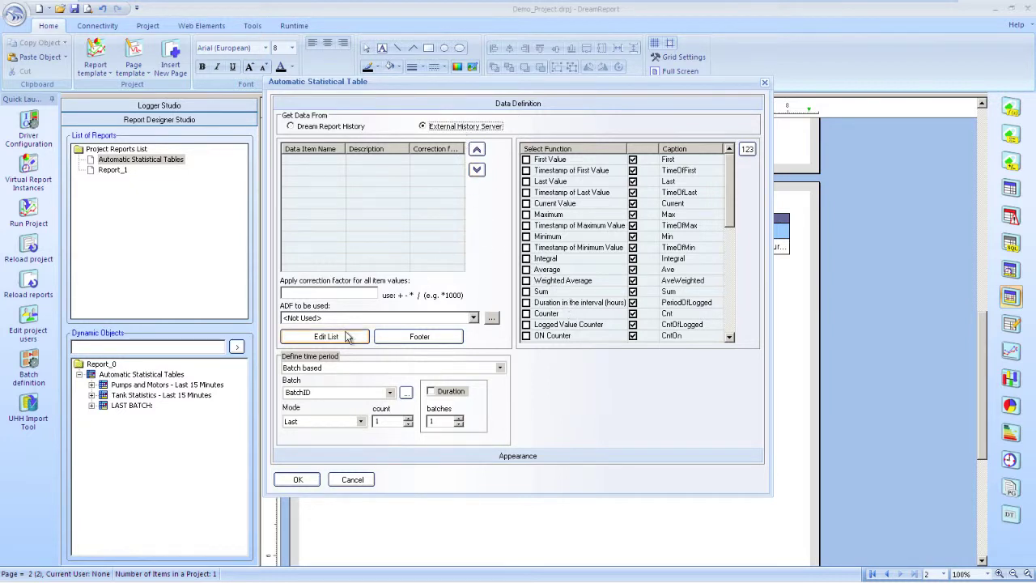
click(350, 336)
click(473, 120)
click(467, 131)
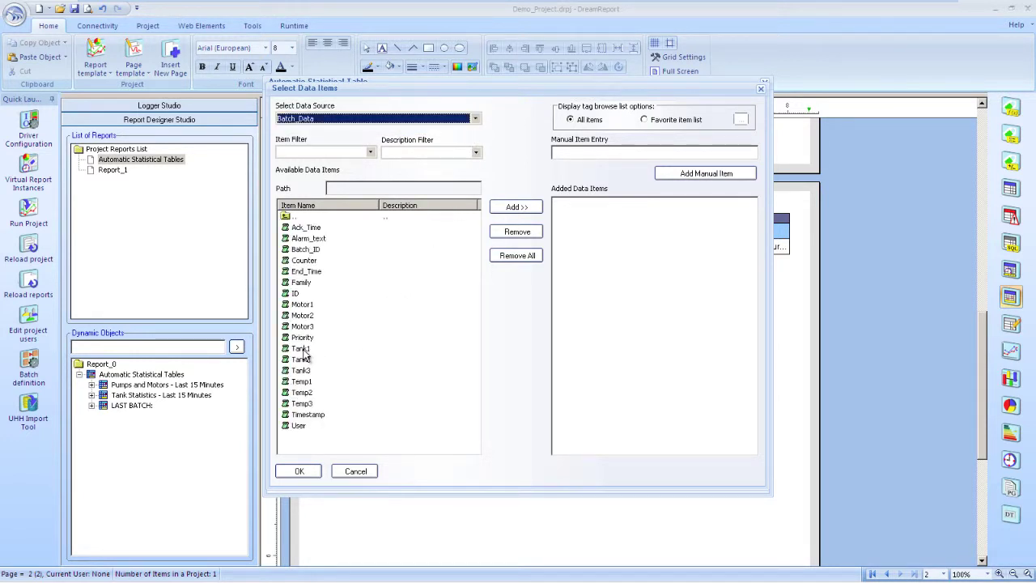
drag(303, 352, 313, 403)
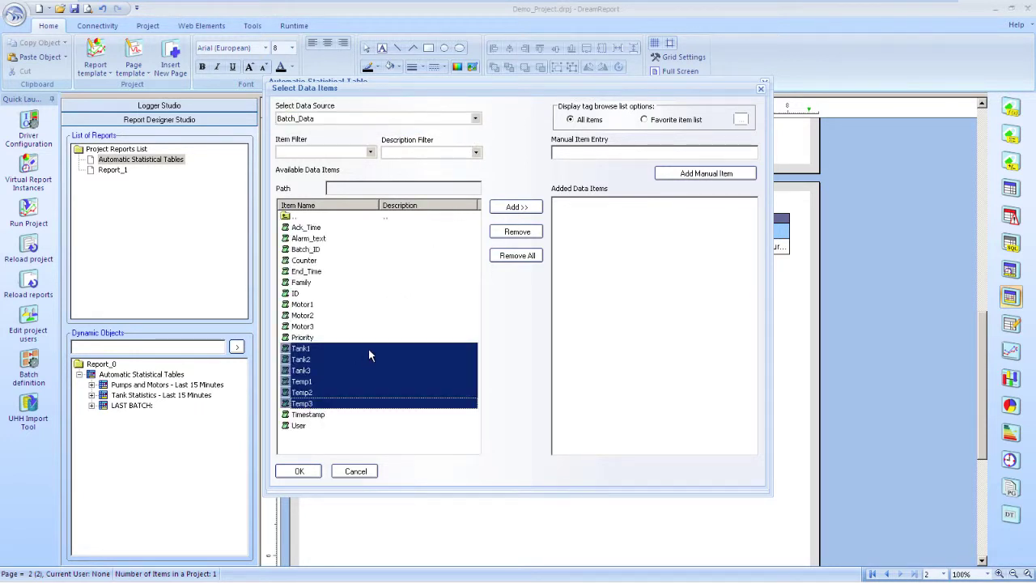
click(306, 470)
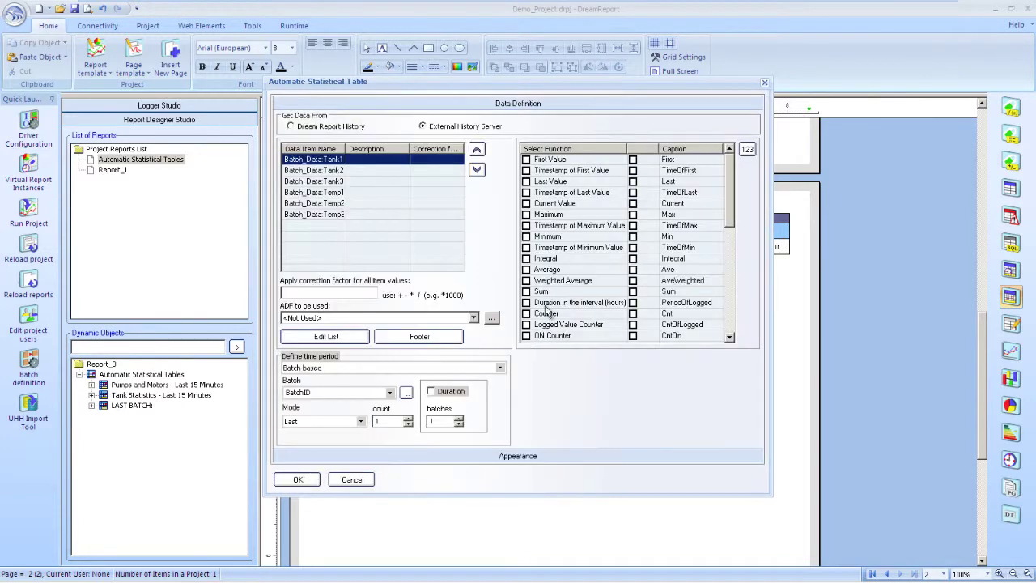
- Include Maximum, Minimum, Average and Weighted Average statistics, keeping the time period batch based
click(526, 236)
click(526, 214)
click(526, 269)
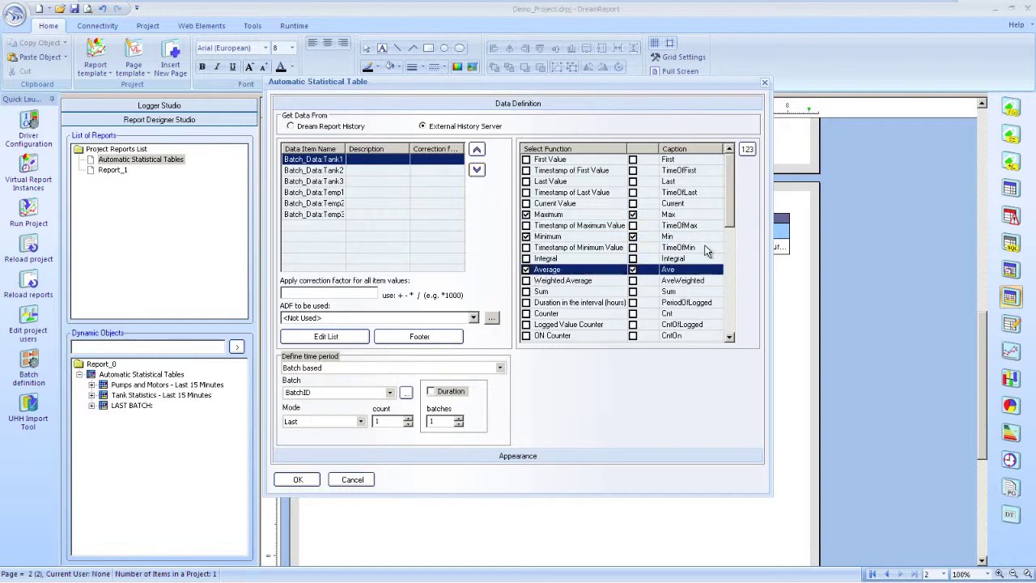
click(526, 280)
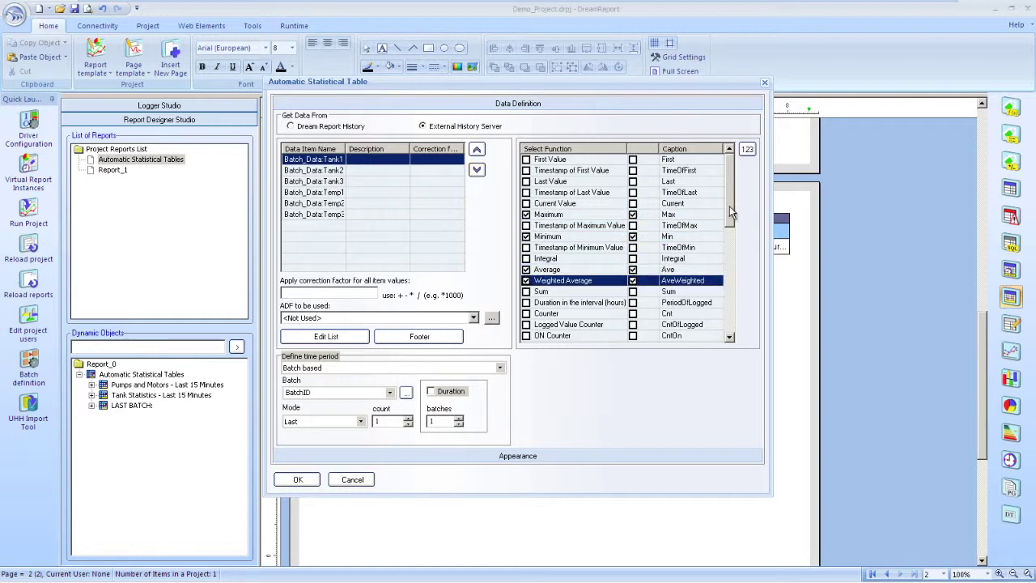
drag(730, 205, 714, 338)
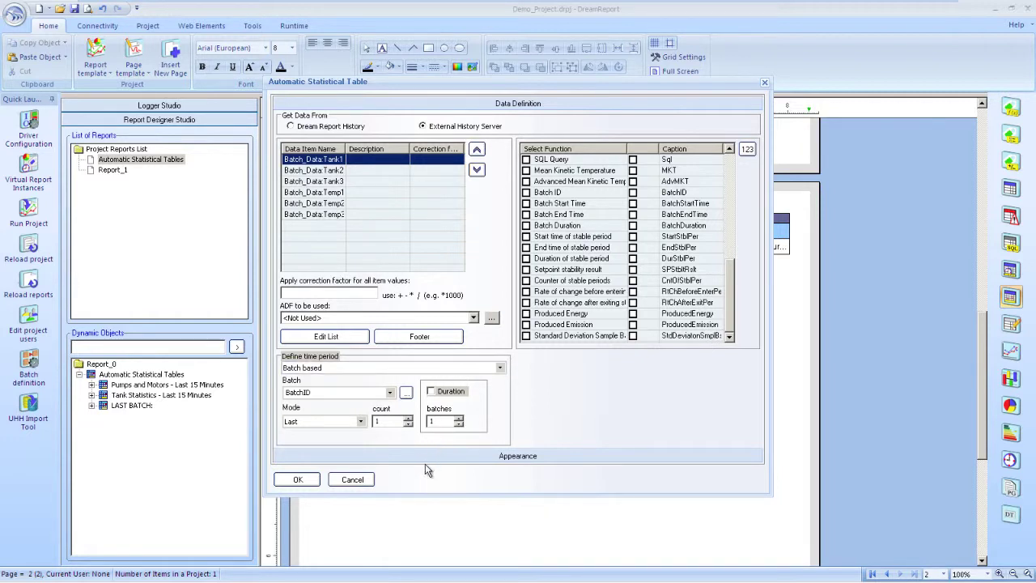
click(361, 371)
click(361, 394)
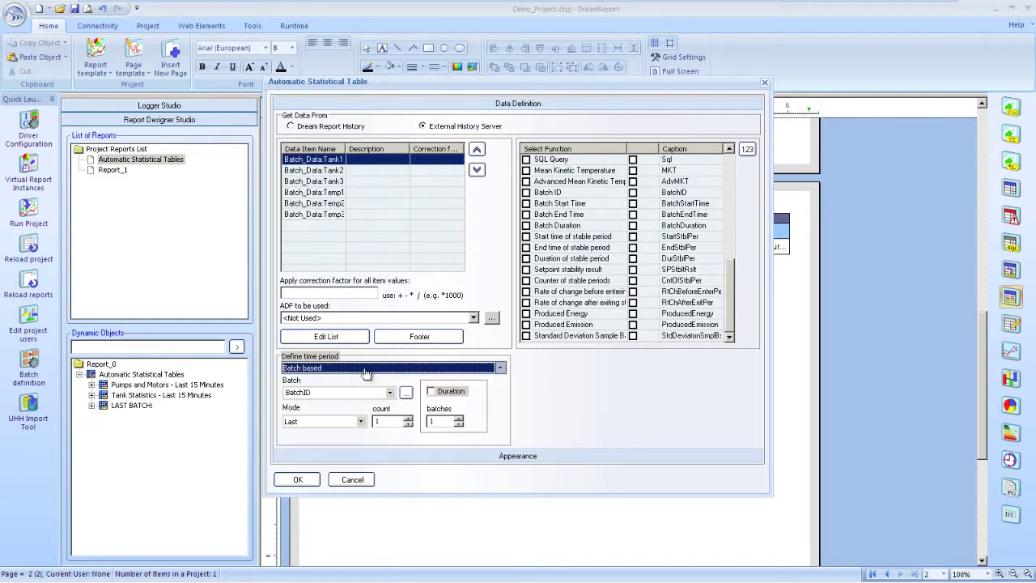
- Name the table 'BATCH SUMMARY', give item name captions a light blue background, and add it to page 2
click(414, 462)
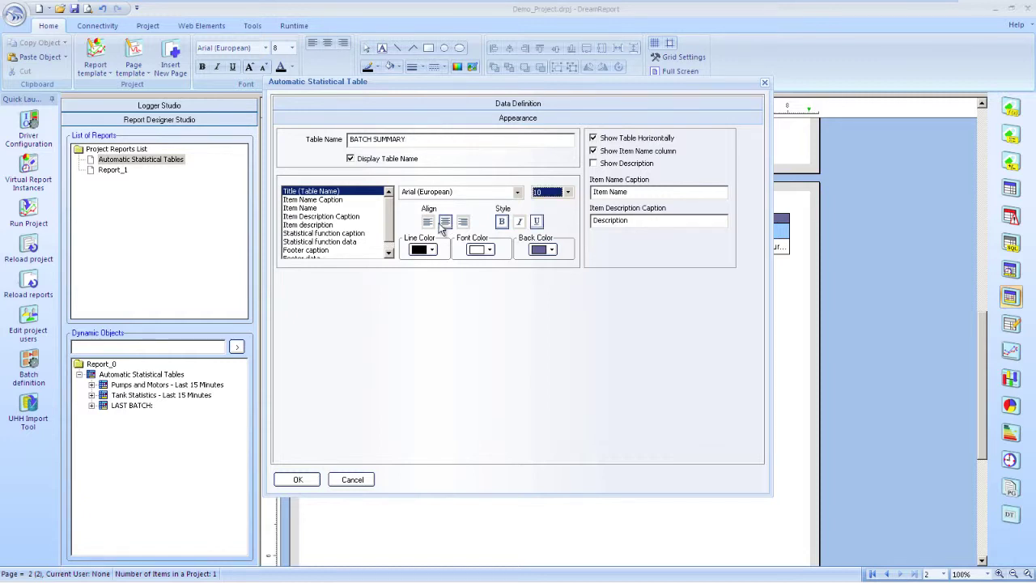
click(331, 199)
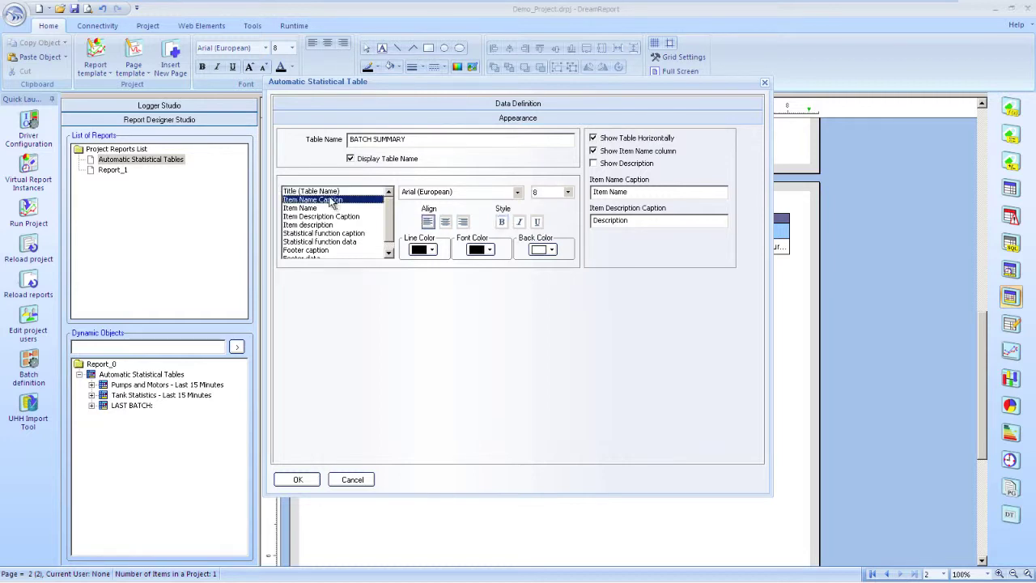
click(552, 250)
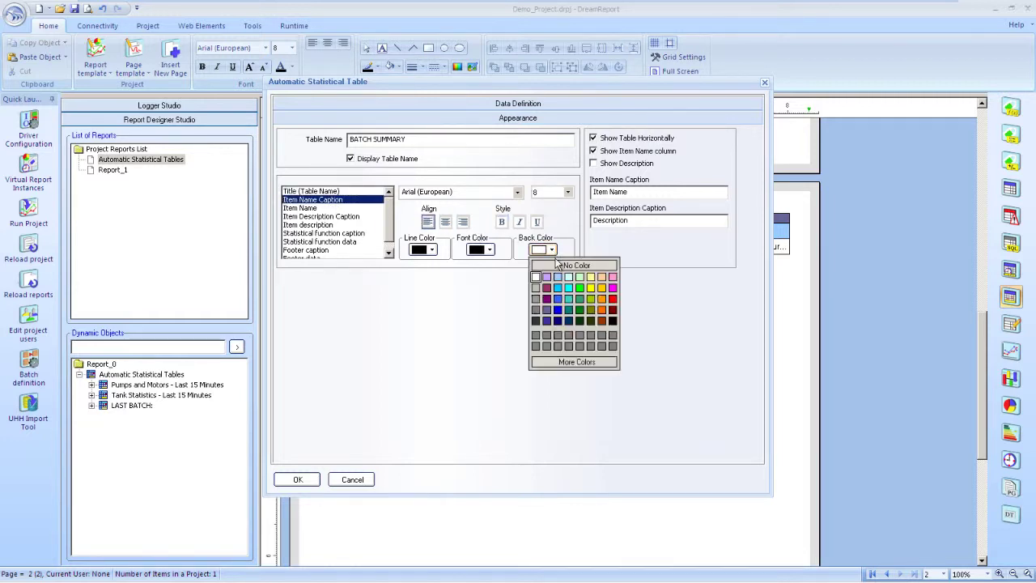
click(490, 251)
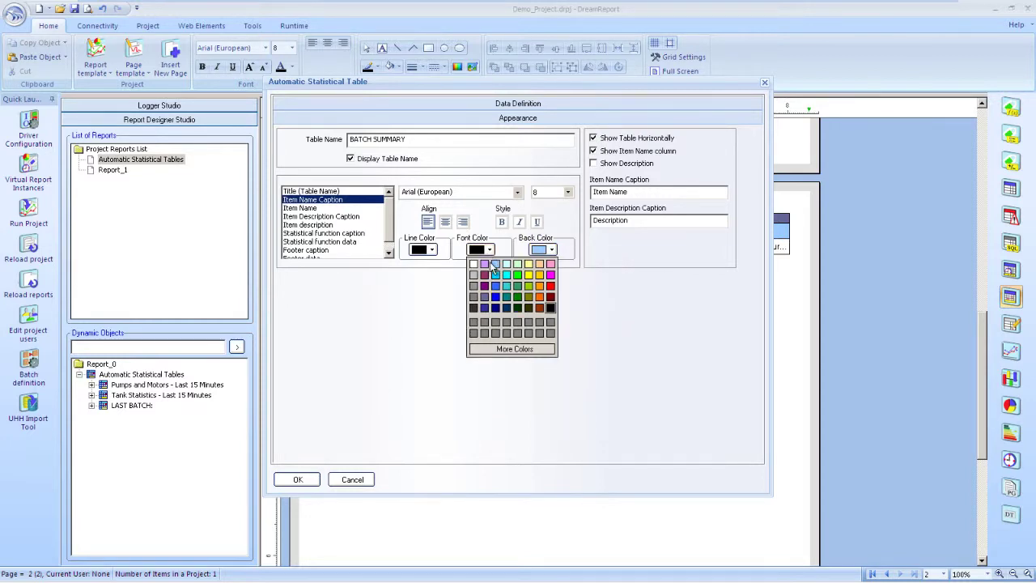
click(496, 277)
click(327, 227)
click(298, 479)
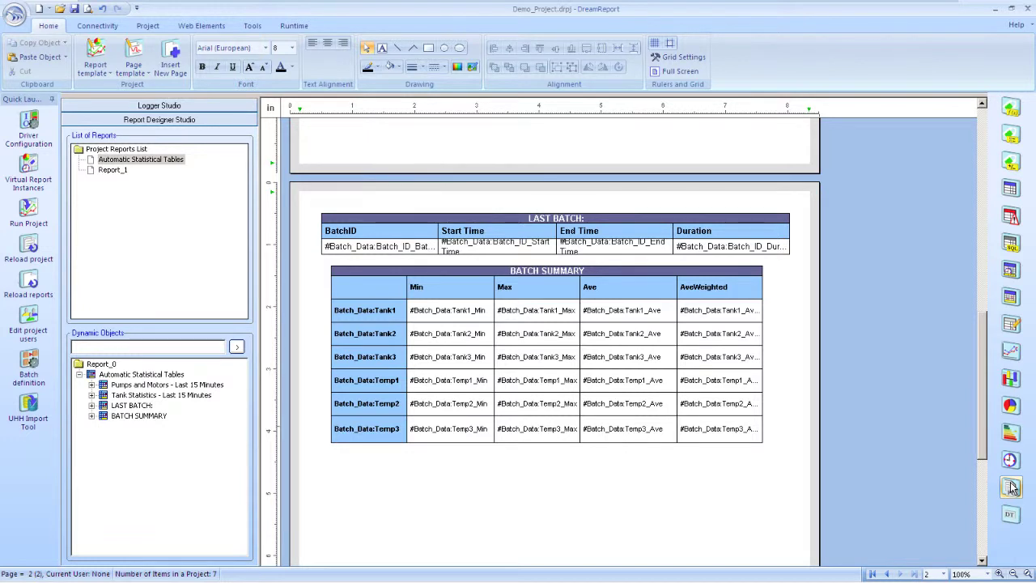
- Add a page number to the page footer
click(1011, 488)
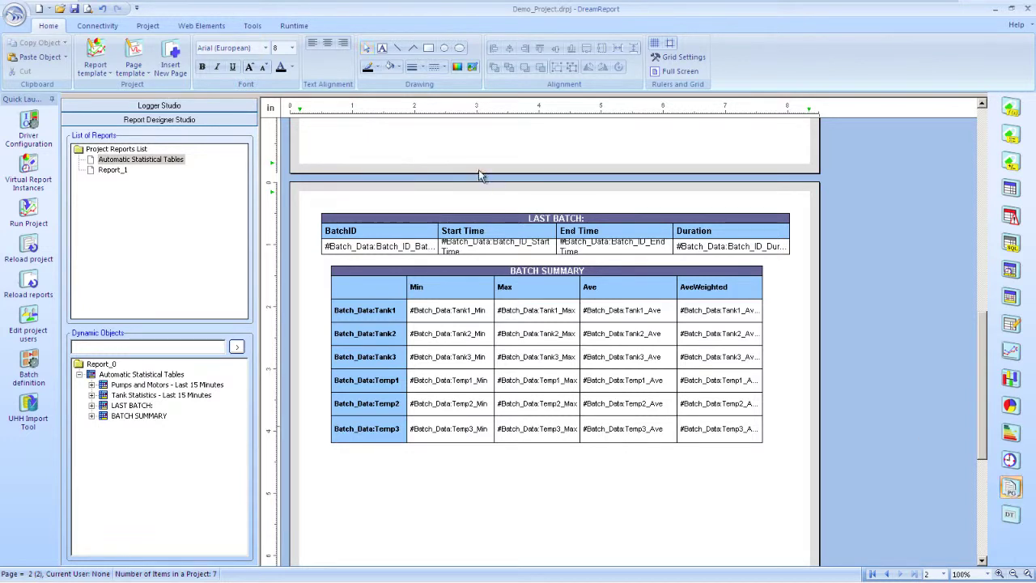
click(410, 166)
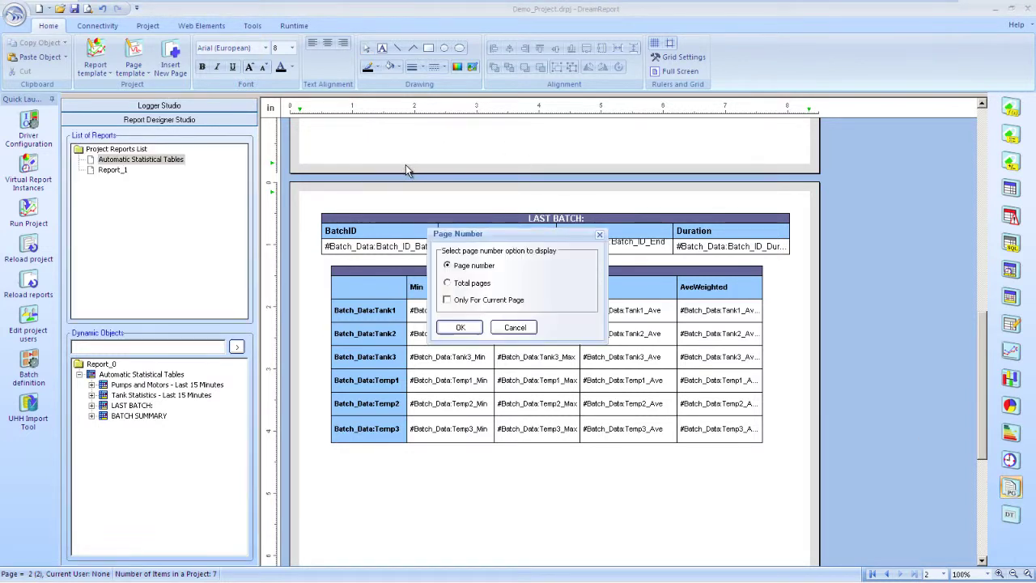
click(459, 327)
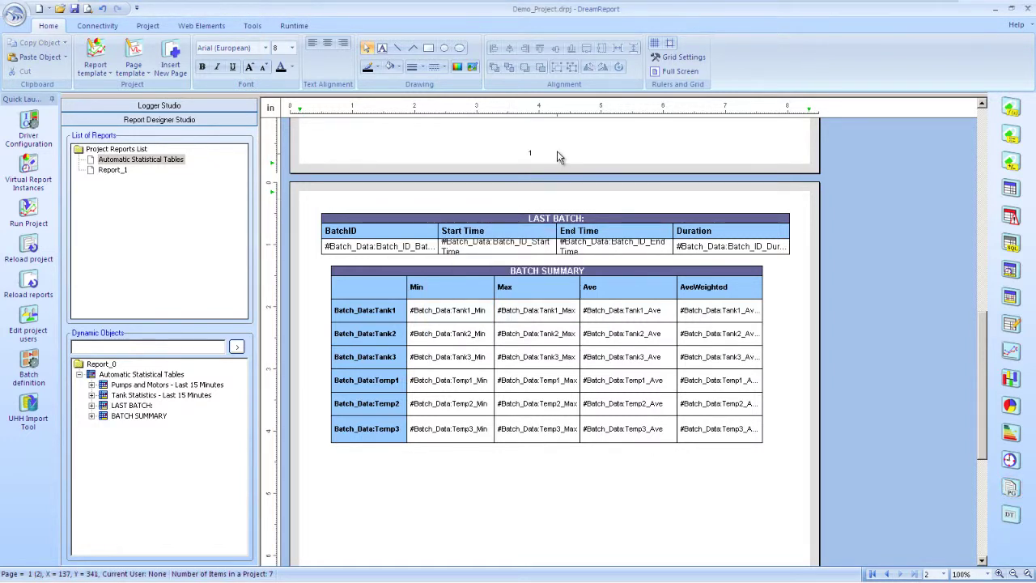
- Set a factory photo from the Report Backgrounds folder as the report's background picture
right_click(610, 153)
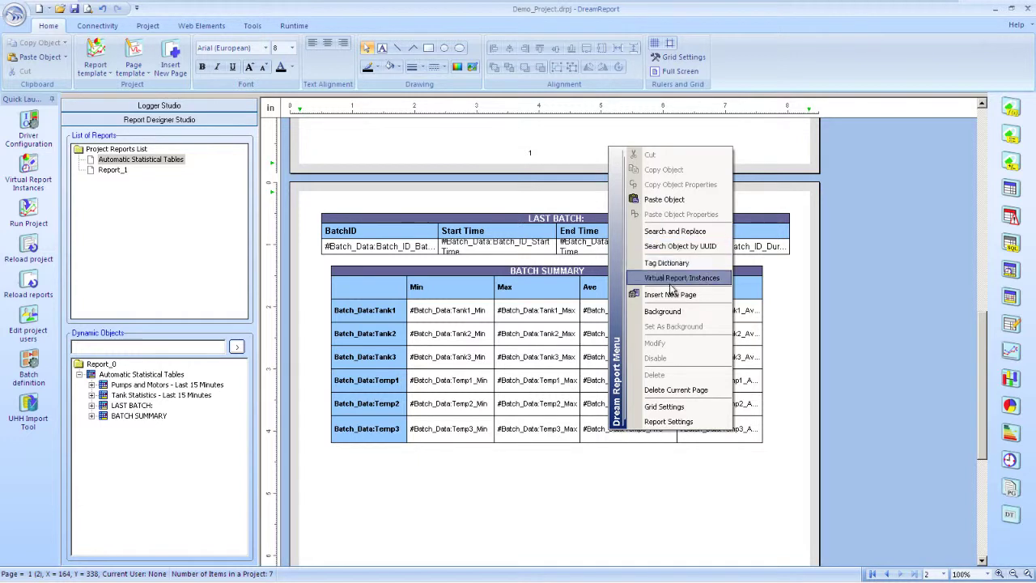
click(672, 311)
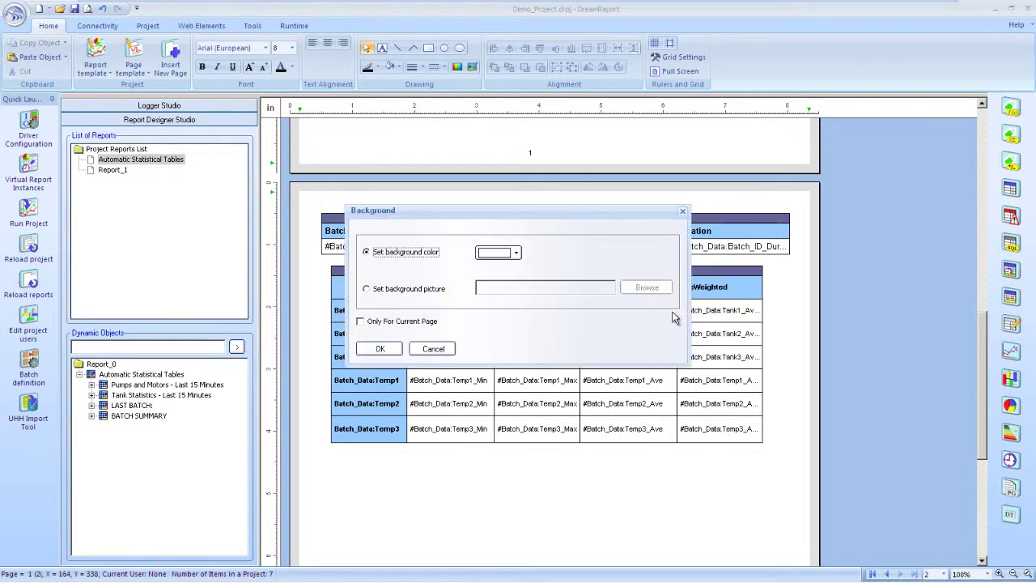
click(437, 289)
click(647, 288)
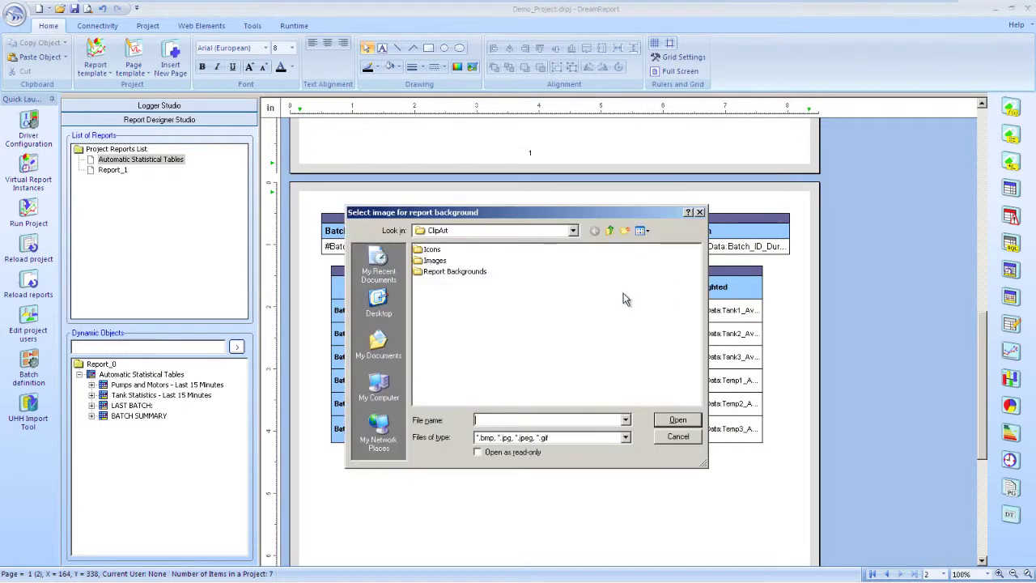
double_click(451, 274)
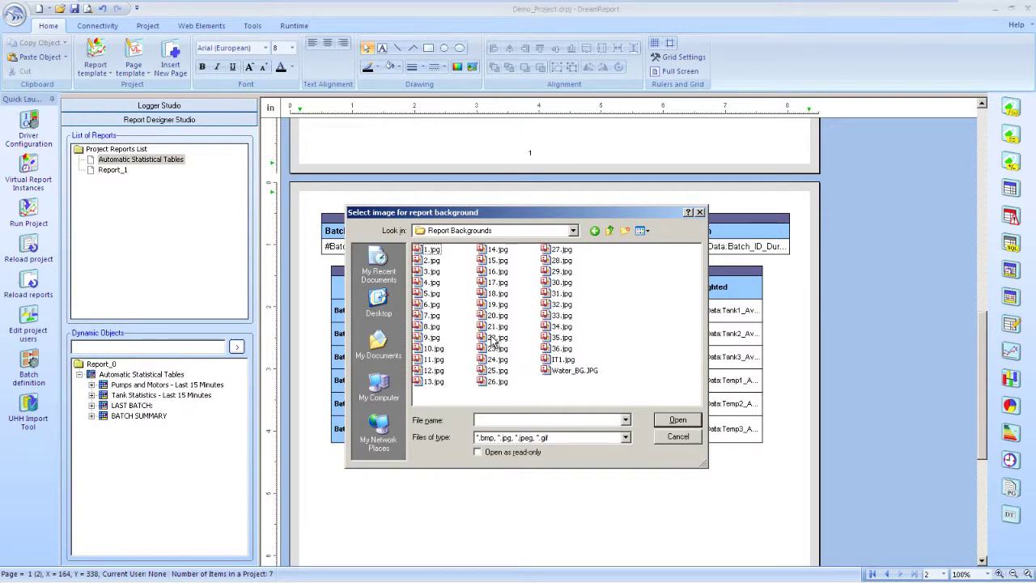
double_click(496, 338)
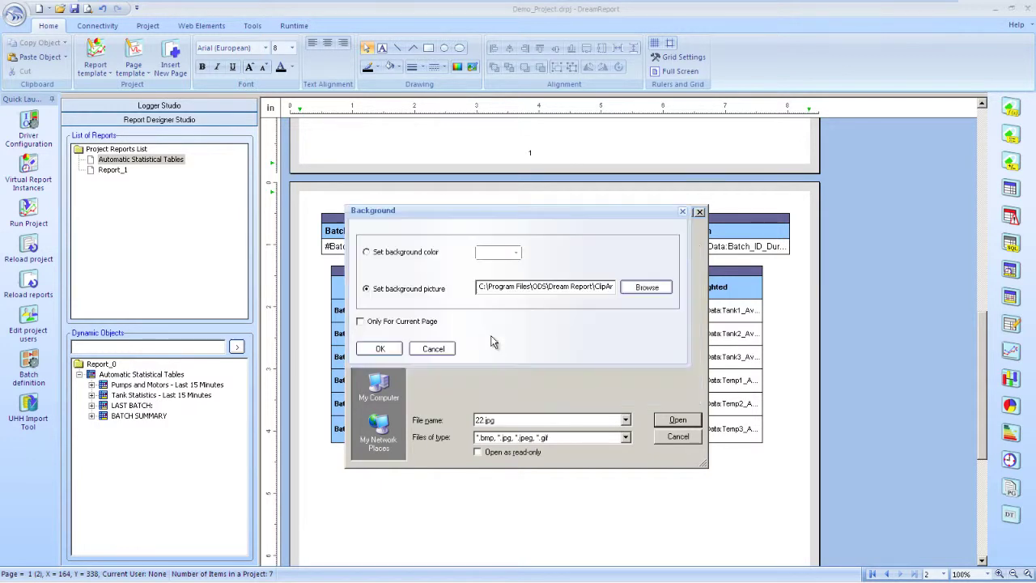
click(380, 348)
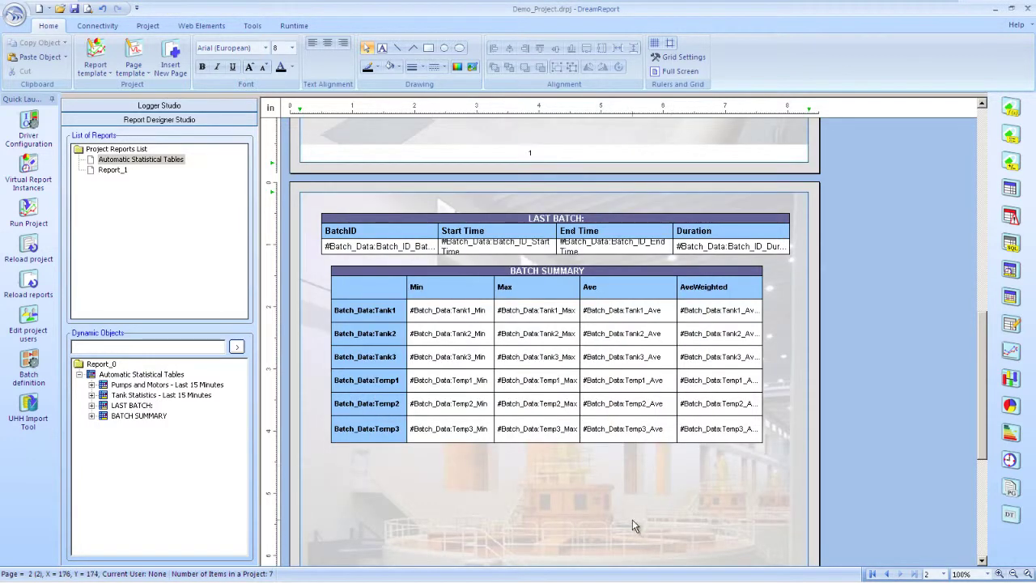
- Save and reload the reports, then generate the Automatic Statistical Tables report
scroll(609, 447, down, 4)
scroll(606, 423, up, 3)
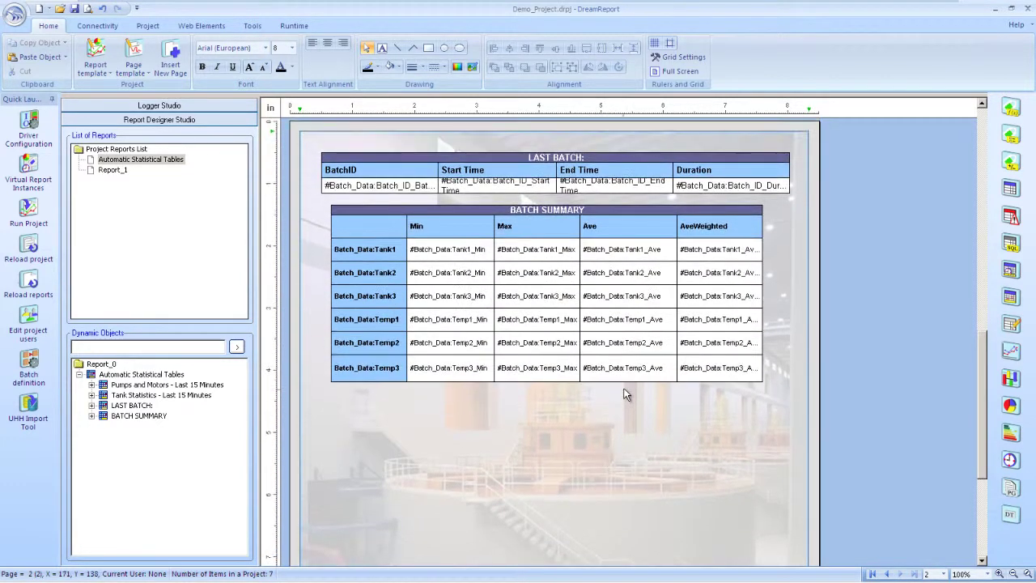
scroll(626, 385, up, 5)
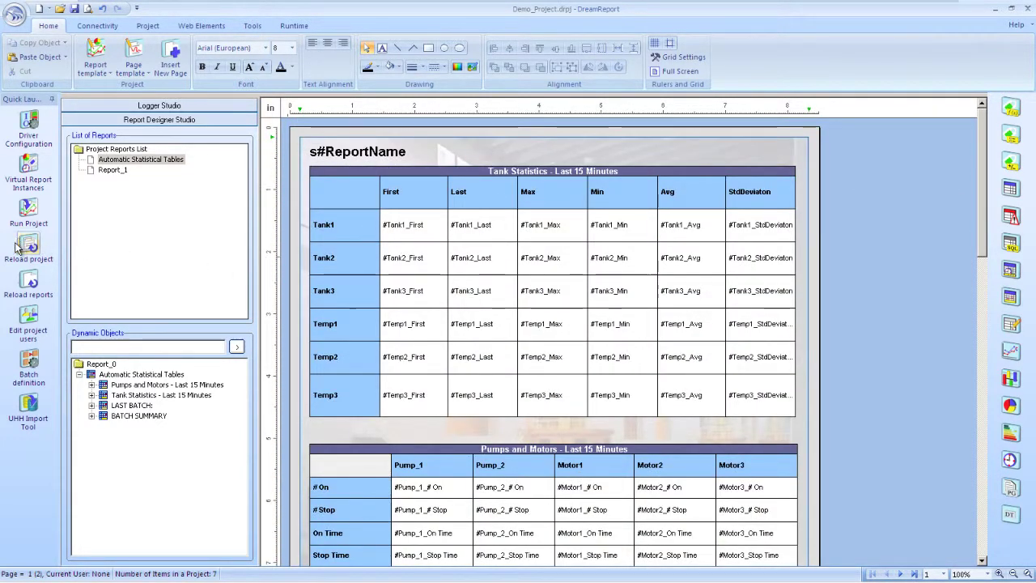
click(27, 284)
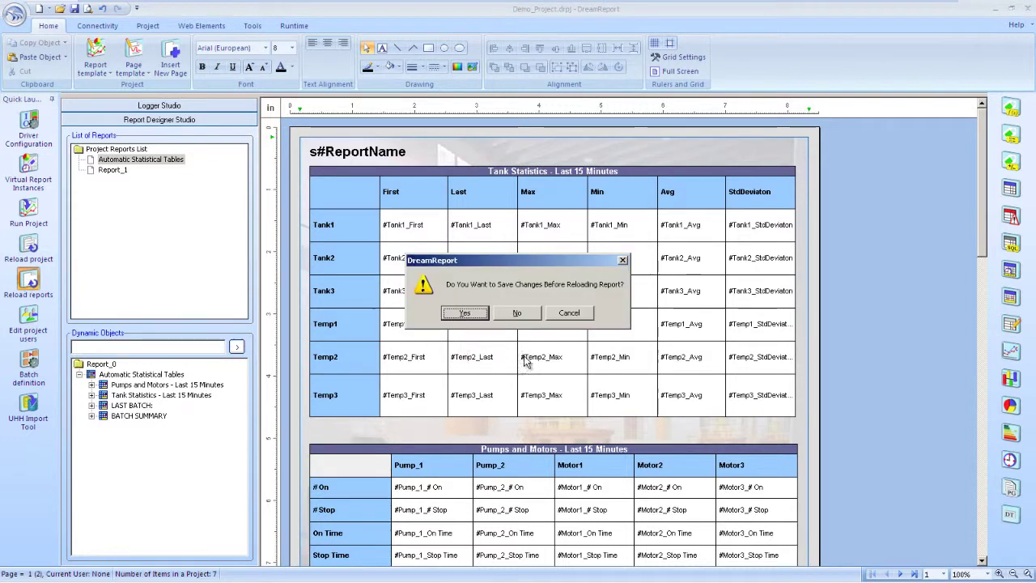
click(458, 314)
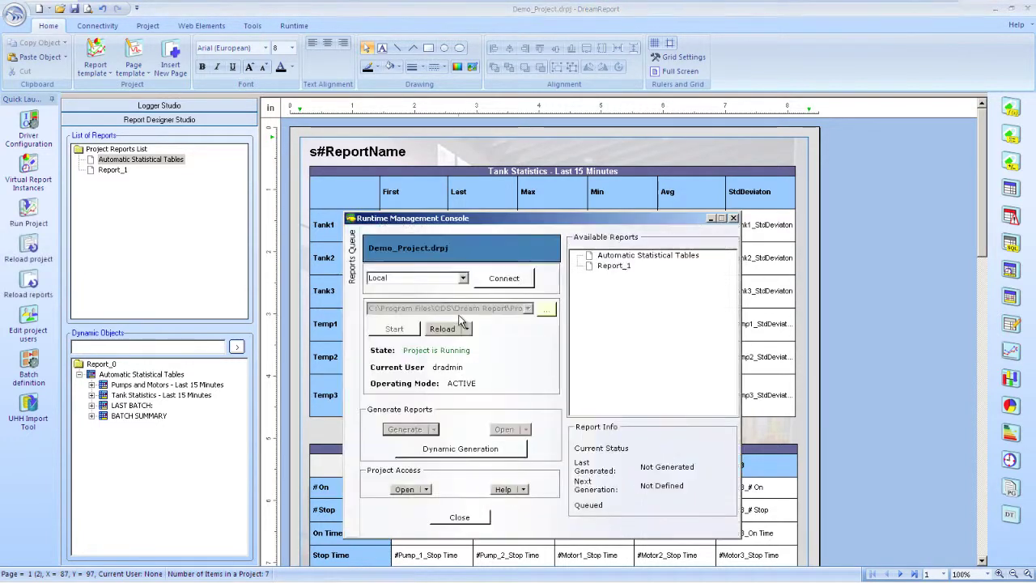
click(689, 255)
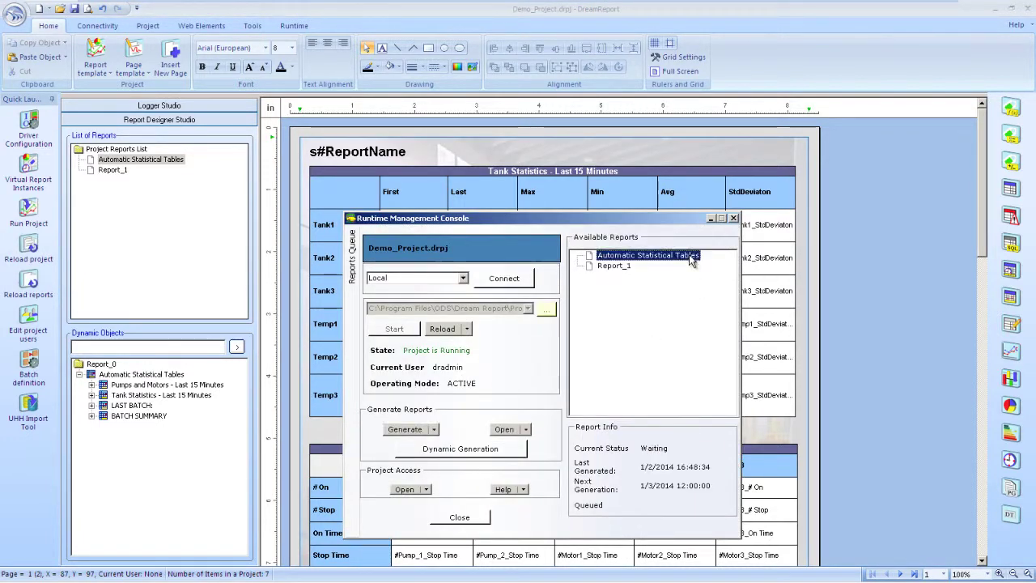
click(434, 429)
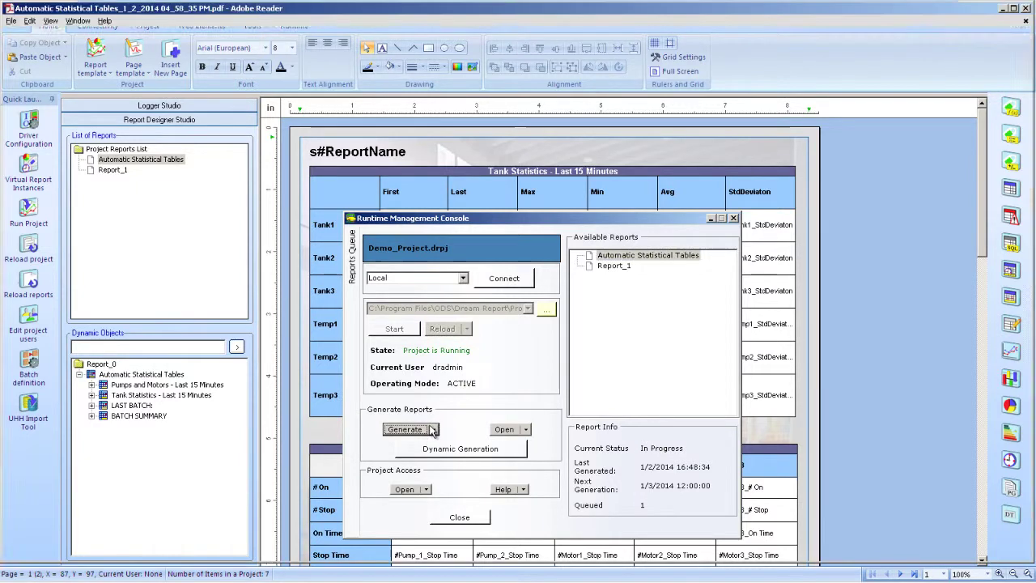
- Scroll through the PDF to page 2 to check the LAST BATCH: and BATCH SUMMARY values
scroll(323, 235, down, 4)
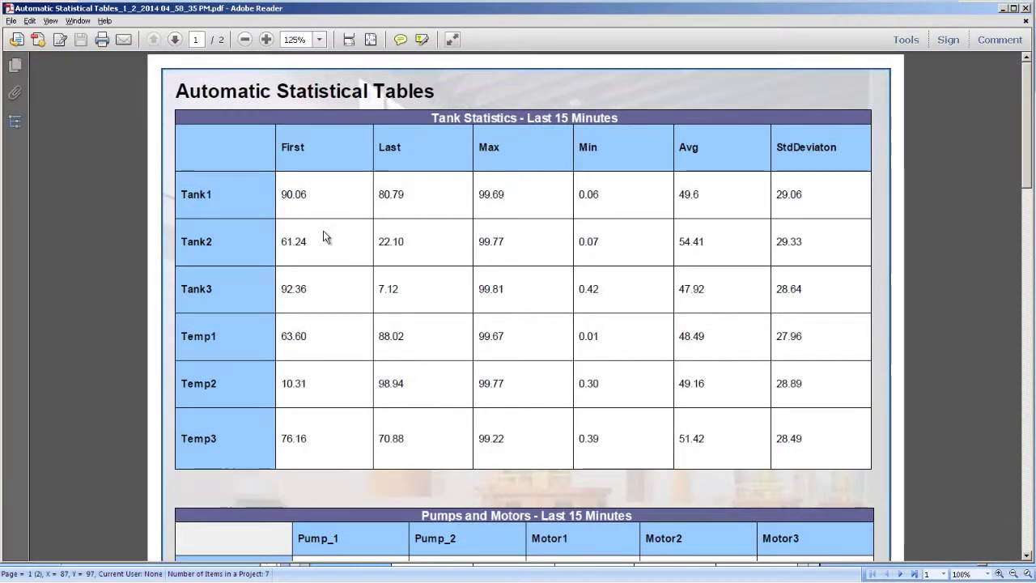
scroll(415, 199, down, 6)
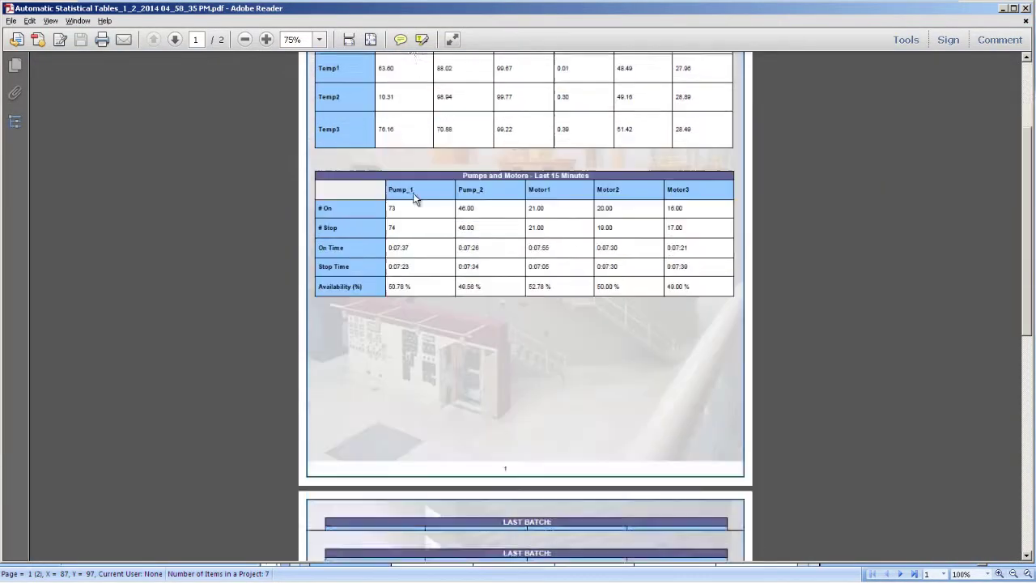
scroll(416, 194, up, 1)
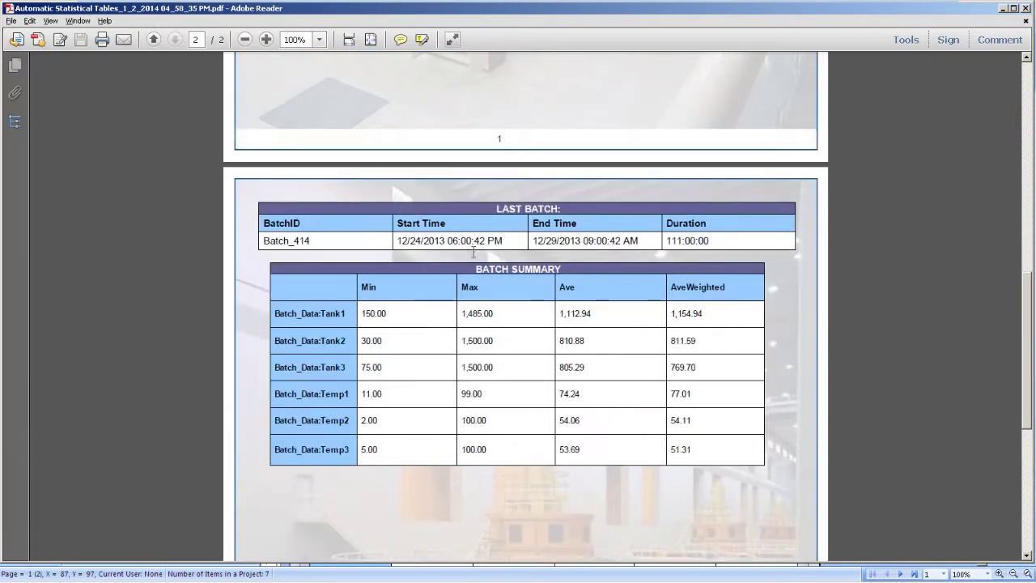